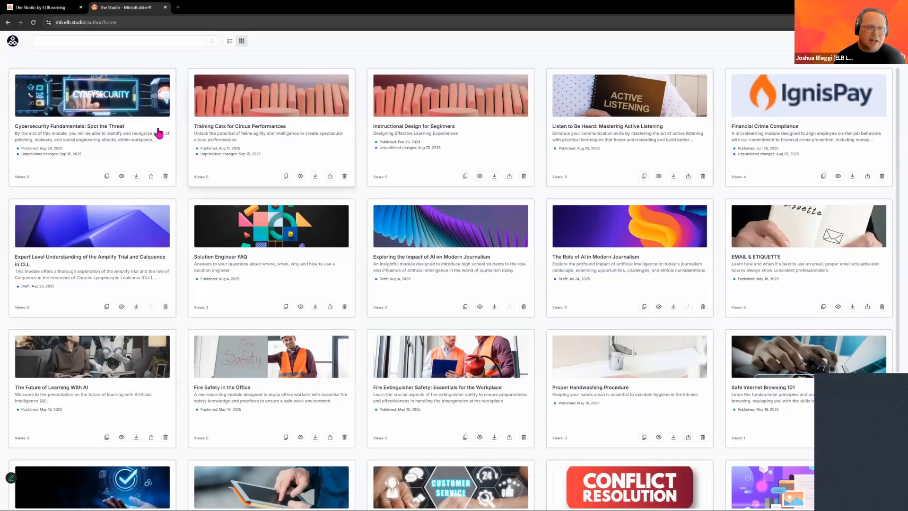
Step: Review the "Cybersecurity Fundamentals: Spot the Threat" module from its introduction through the quiz questions to the final score block, and close it
left_click(430, 118)
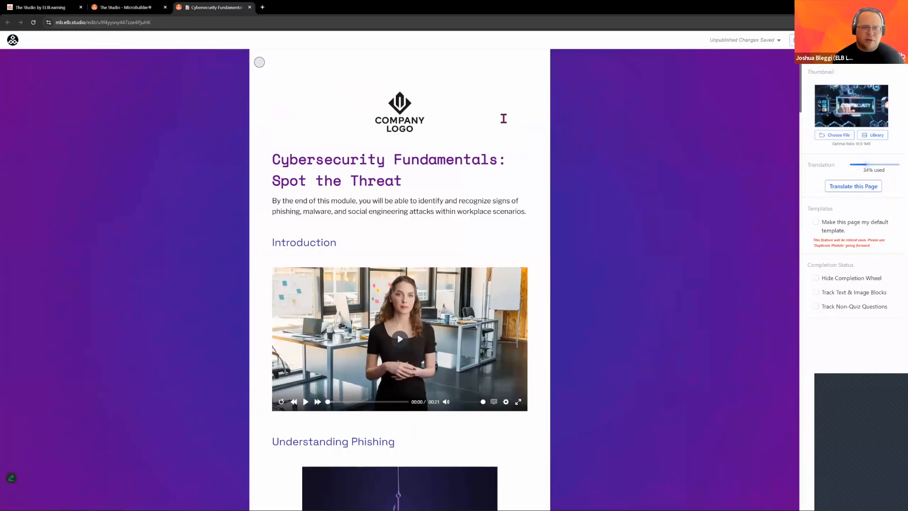
scroll(503, 116, "down", 6)
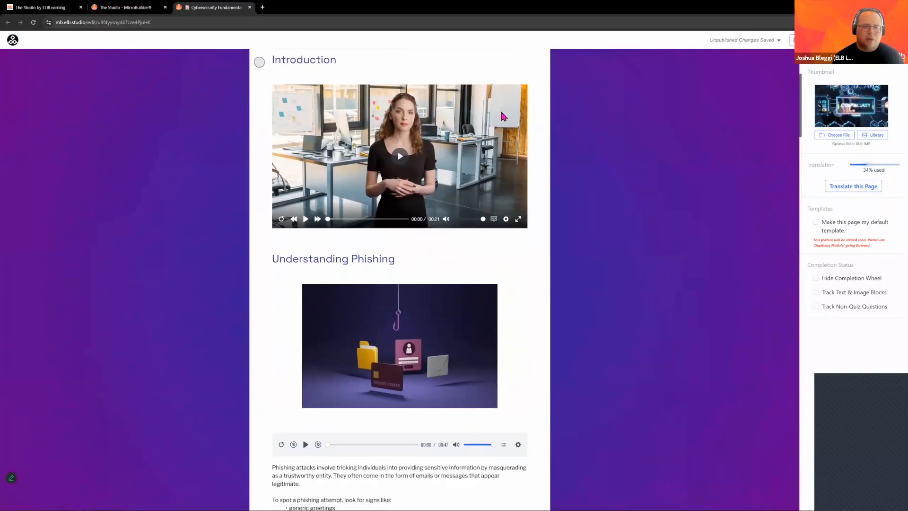
scroll(497, 94, "up", 3)
scroll(500, 95, "up", 3)
scroll(500, 95, "down", 3)
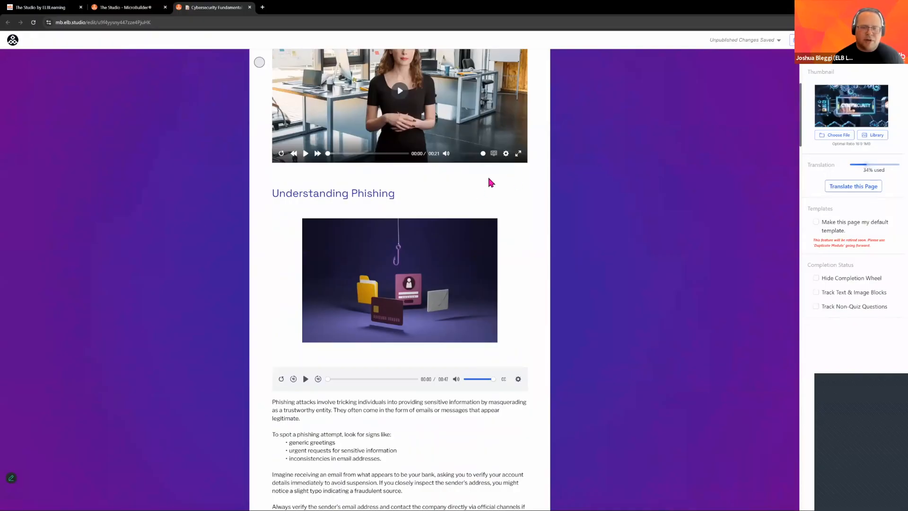
scroll(401, 158, "down", 3)
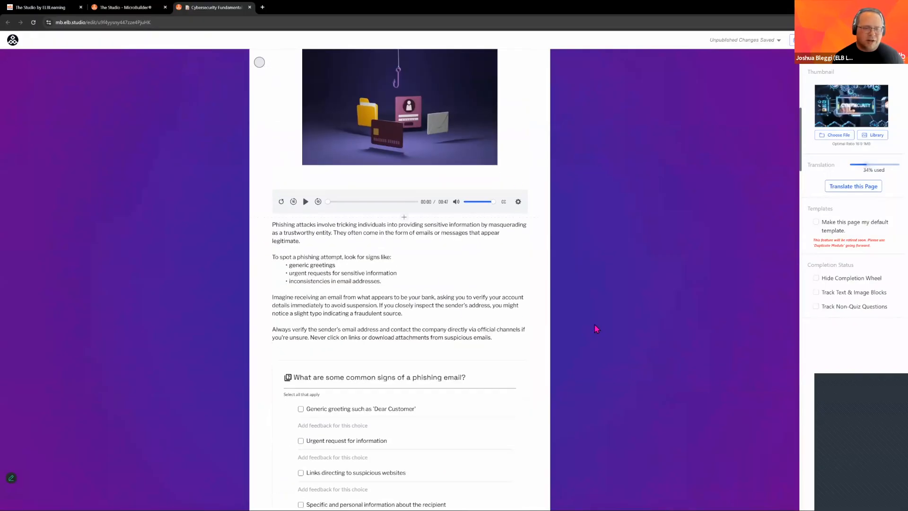
scroll(327, 266, "down", 2)
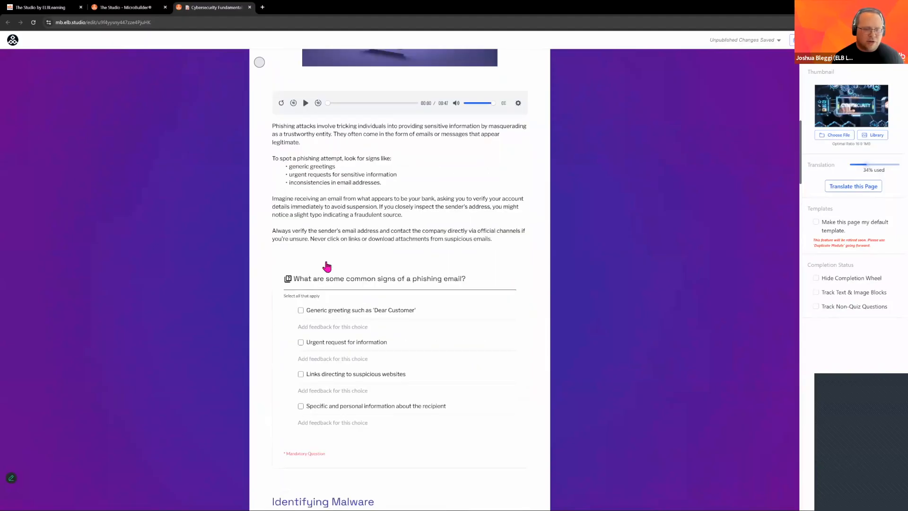
scroll(447, 284, "down", 4)
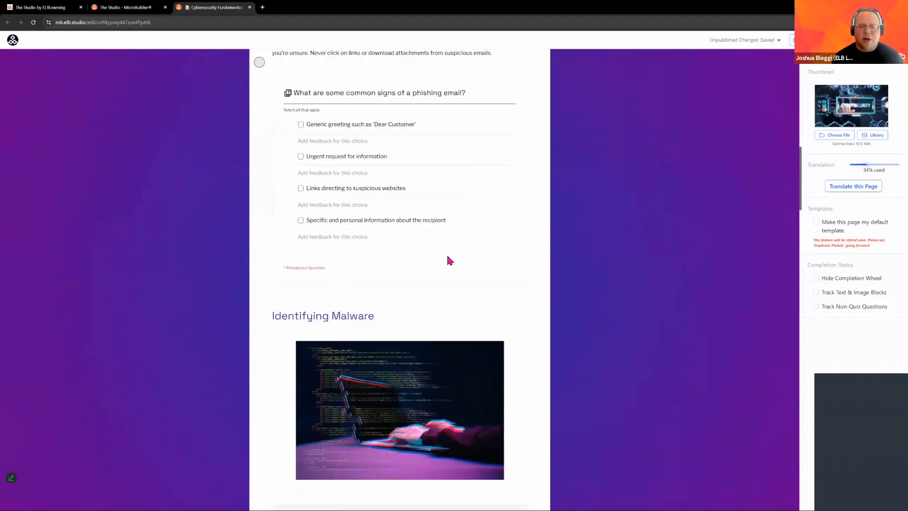
scroll(449, 261, "down", 4)
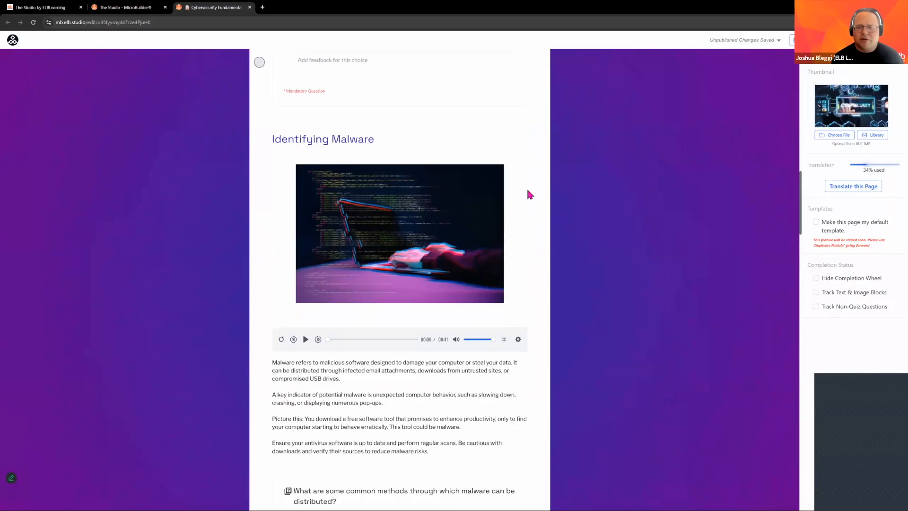
scroll(529, 194, "down", 2)
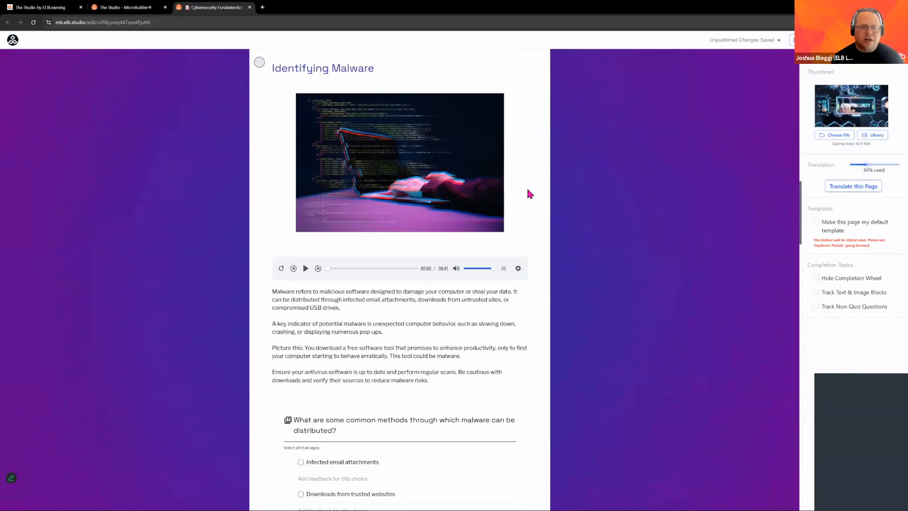
scroll(527, 189, "down", 4)
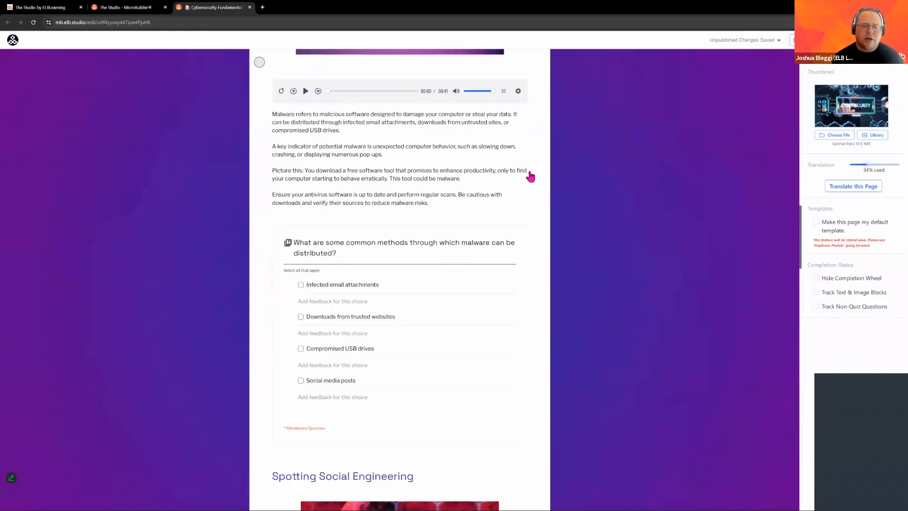
scroll(530, 160, "down", 8)
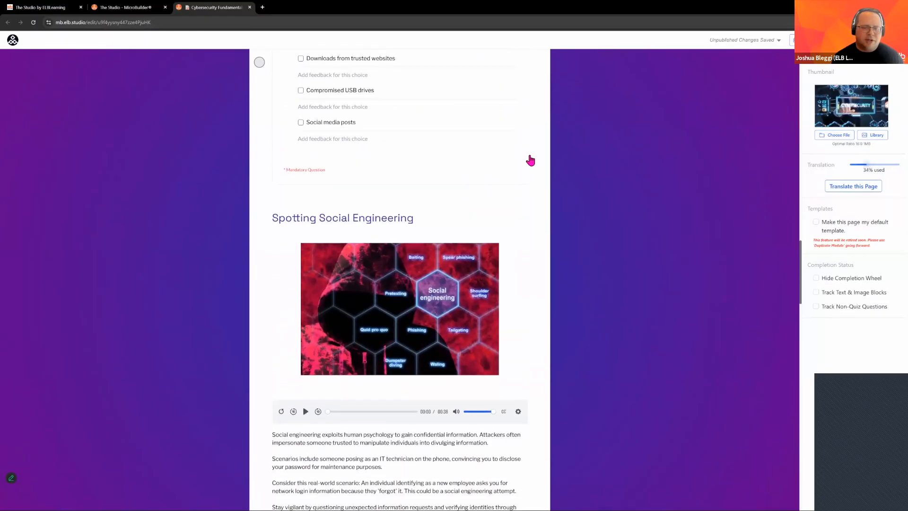
scroll(530, 161, "down", 12)
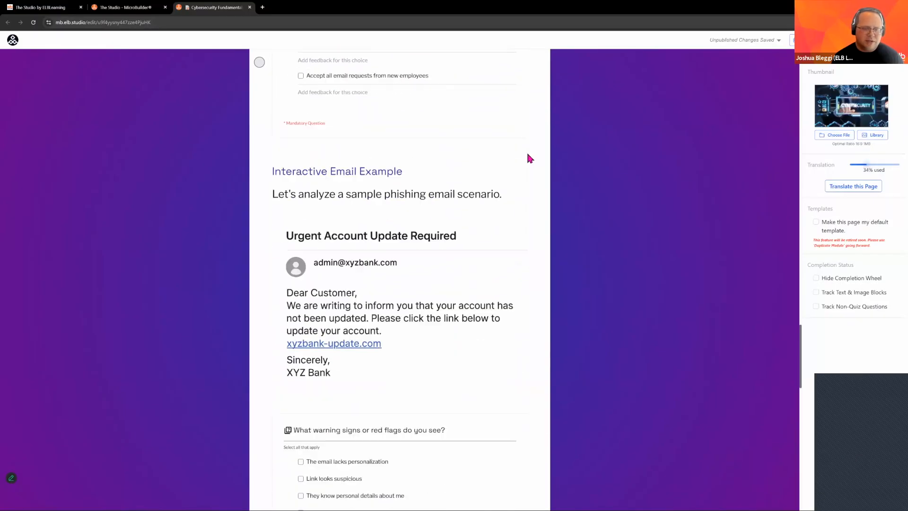
scroll(529, 157, "down", 12)
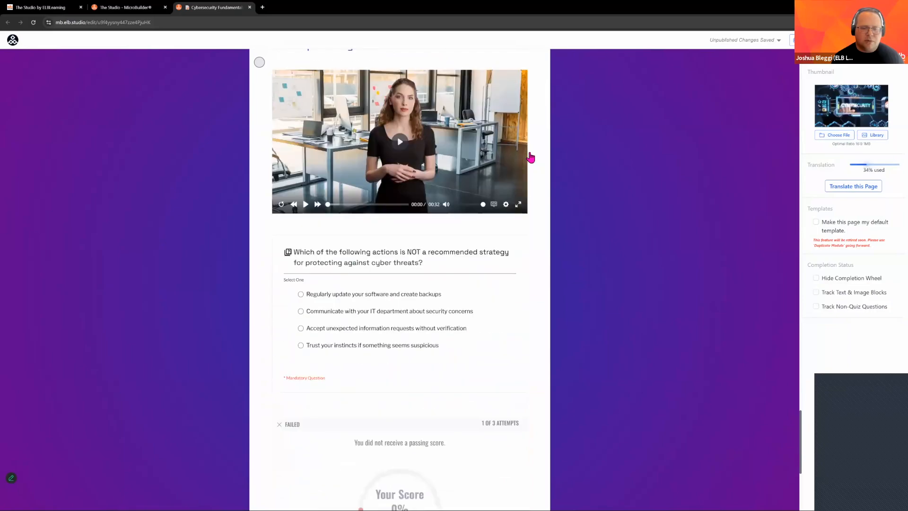
scroll(529, 149, "down", 2)
scroll(537, 118, "up", 13)
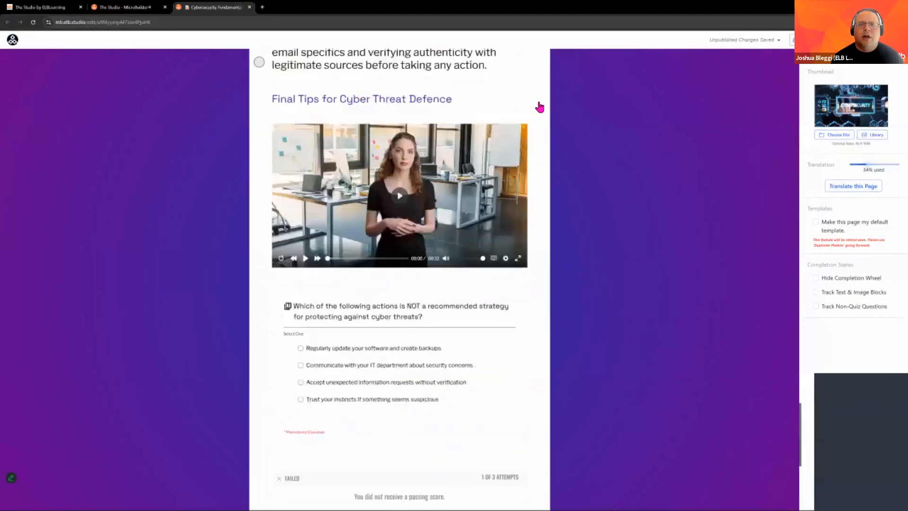
scroll(540, 99, "up", 20)
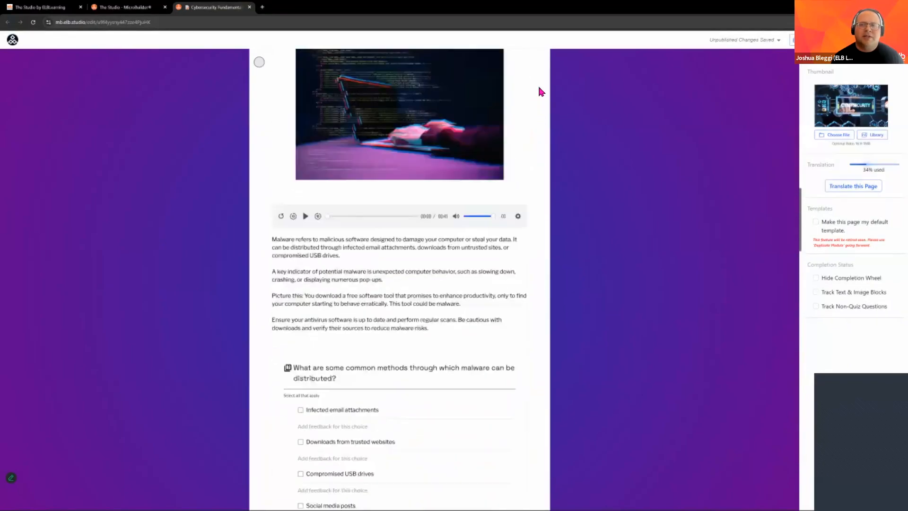
scroll(542, 92, "up", 15)
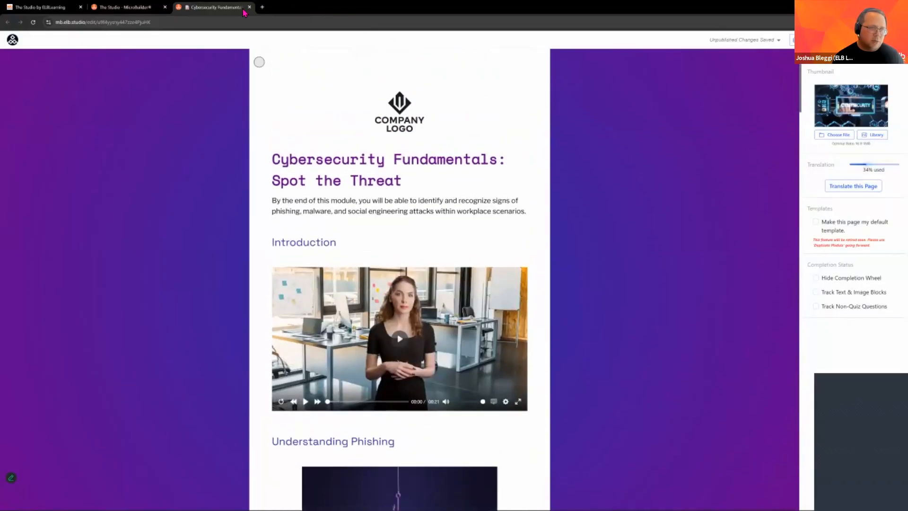
left_click(250, 7)
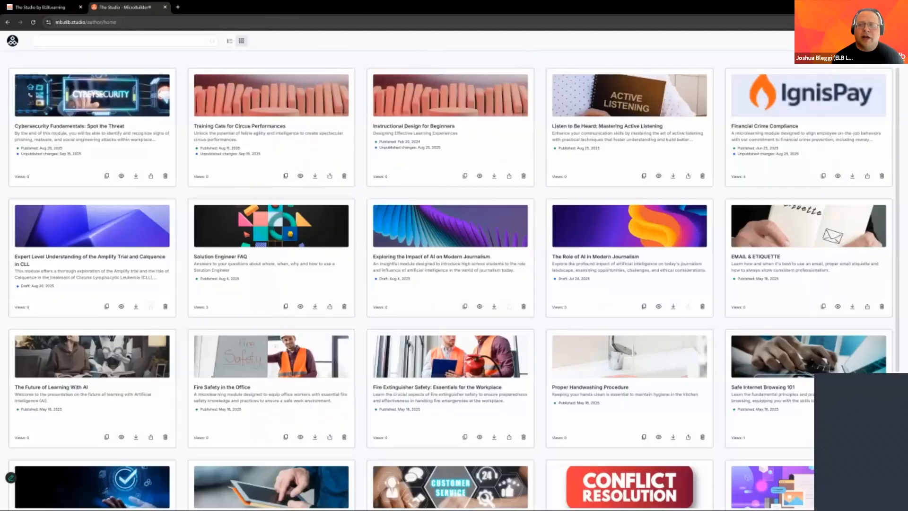
Step: Start a new AI-assisted module described as "Build me a robust module about emotional intelligence for healthcare workers."
left_click(856, 40)
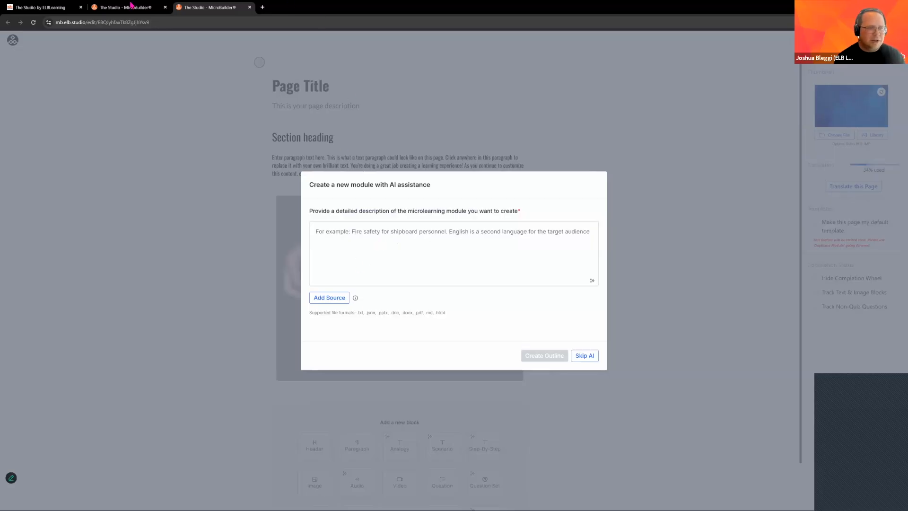
key("ctrl+shift+Tab")
left_click(215, 9)
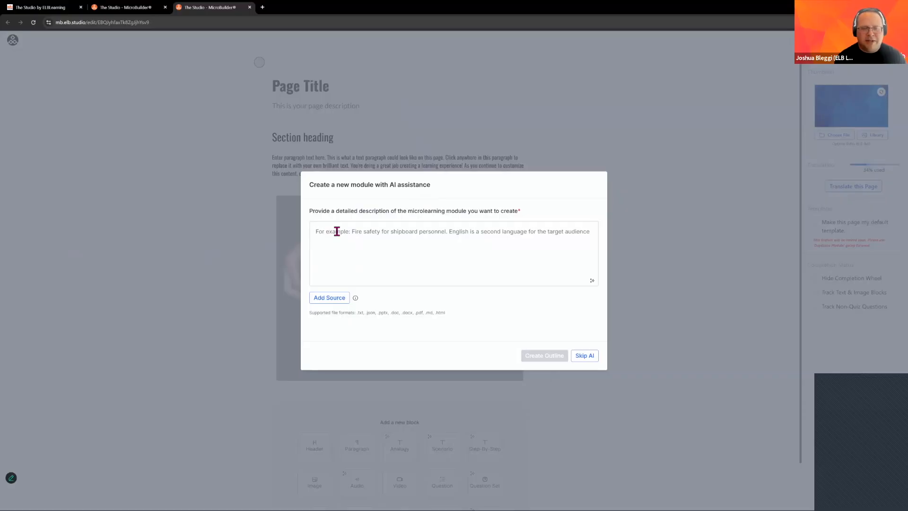
type("Buil")
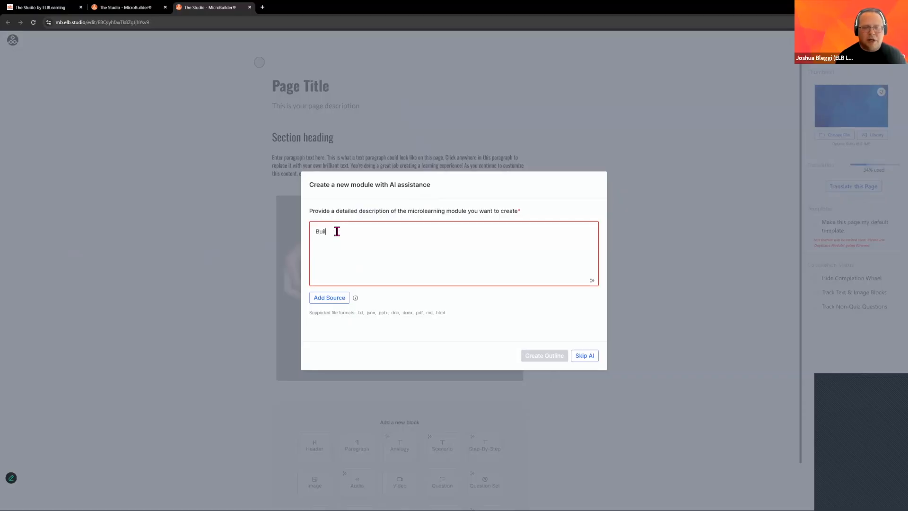
type("d me a robust micro")
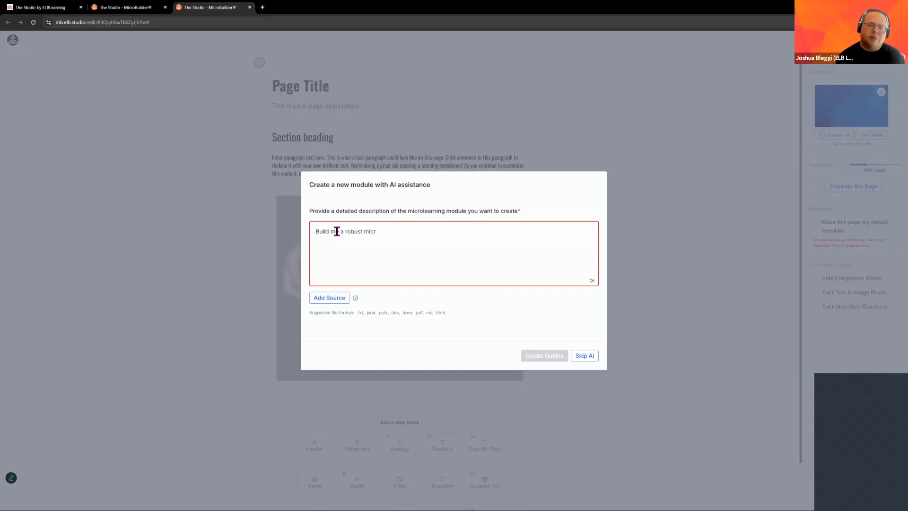
key("BackSpace")
key("BackSpace")
key("BackSpace")
key("BackSpace")
type("odule about ")
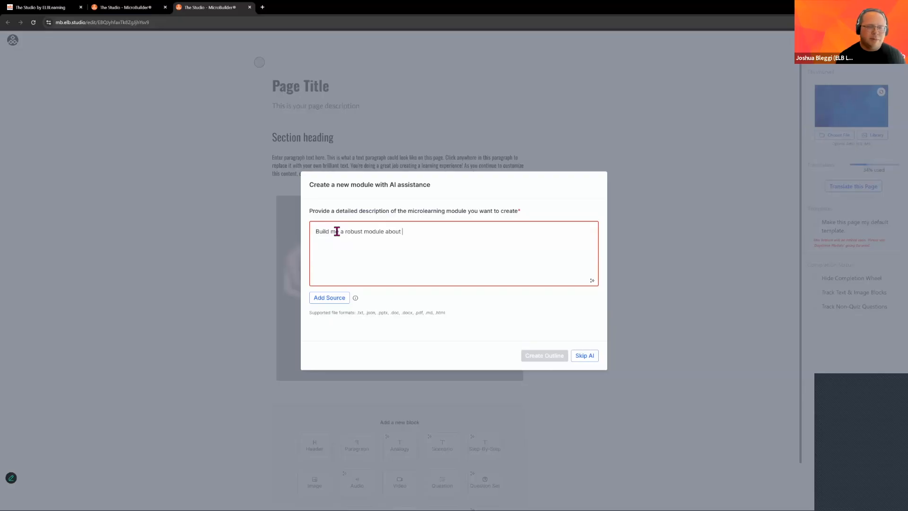
type("emotional e")
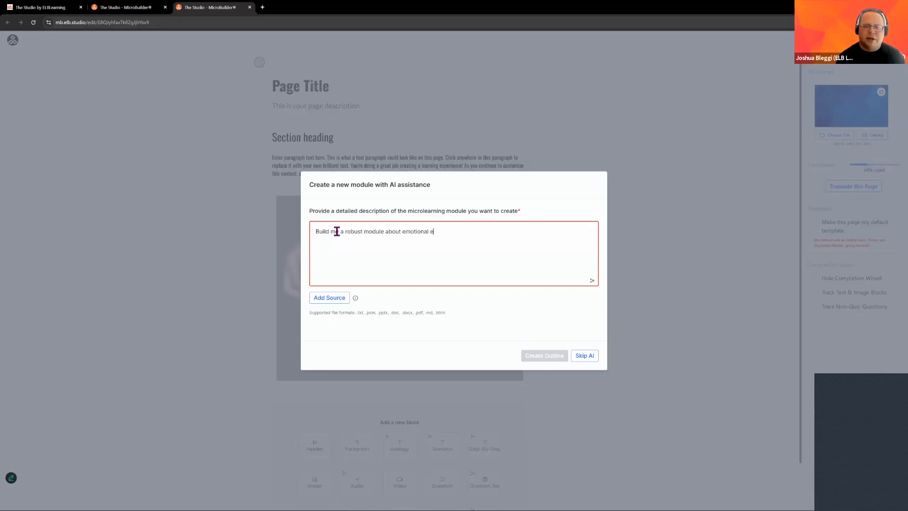
key("BackSpace")
type("intelligence for healthcare workers.")
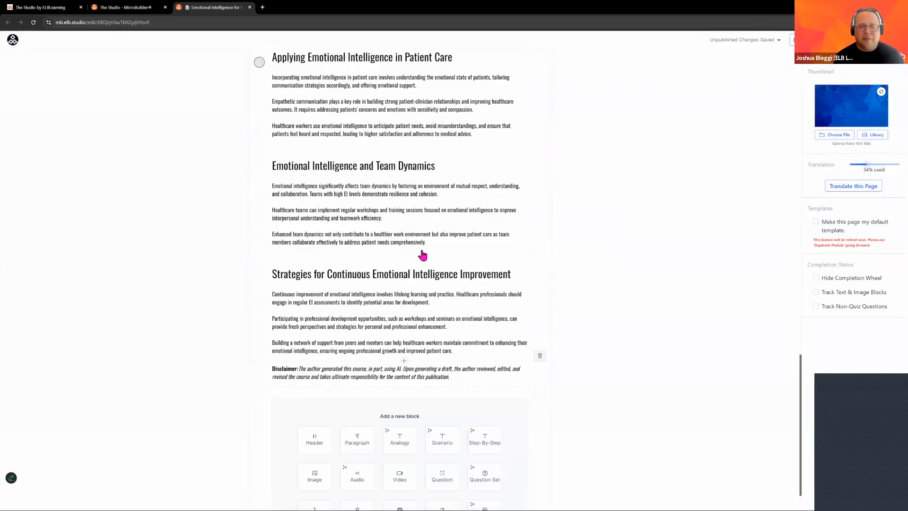
Step: Use AI to elaborate the paragraph under "Components of Emotional Intelligence" and simplify the expanded text
scroll(425, 254, "up", 8)
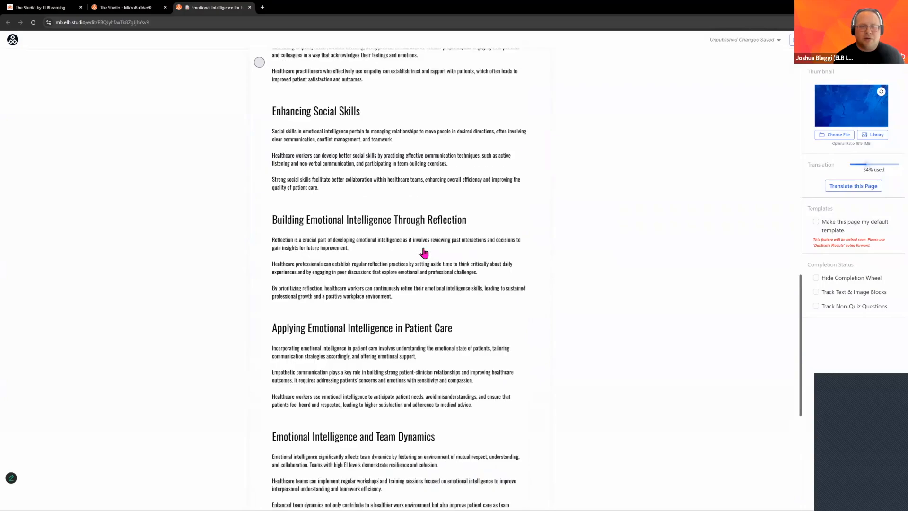
scroll(424, 252, "up", 5)
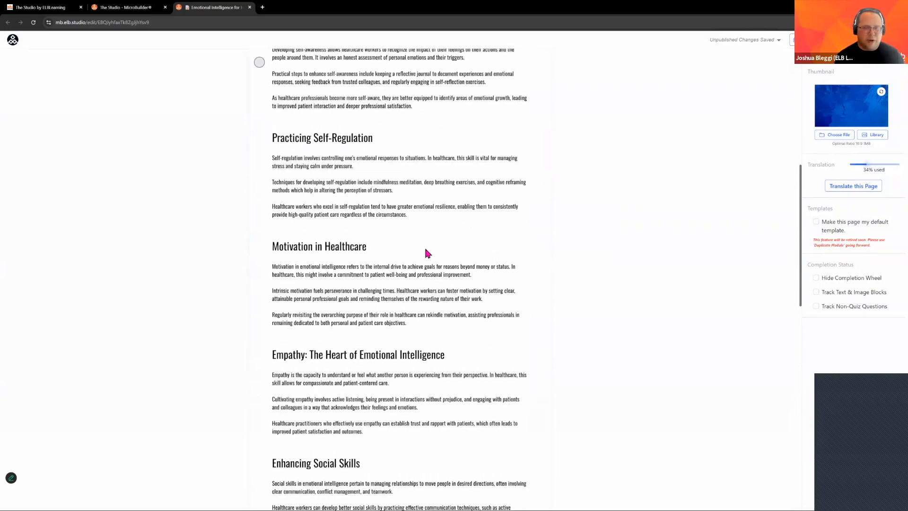
scroll(428, 245, "up", 8)
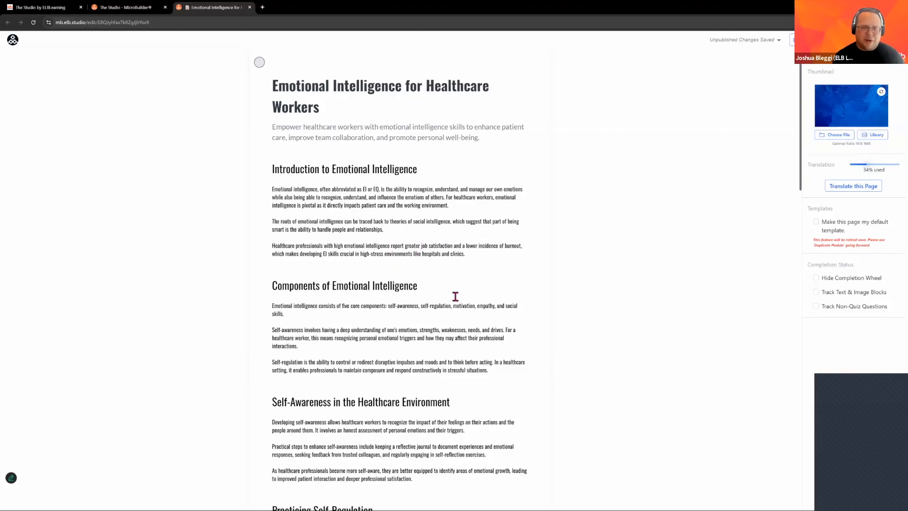
scroll(454, 274, "down", 3)
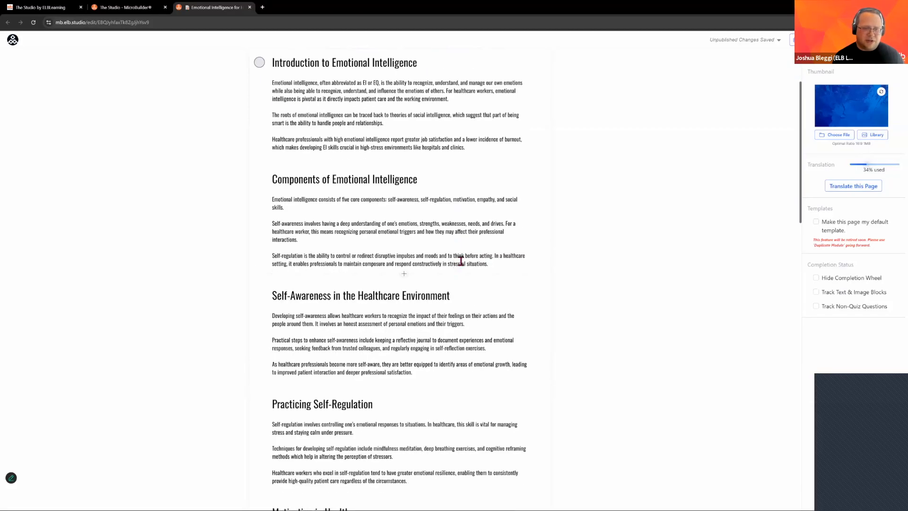
left_click(353, 199)
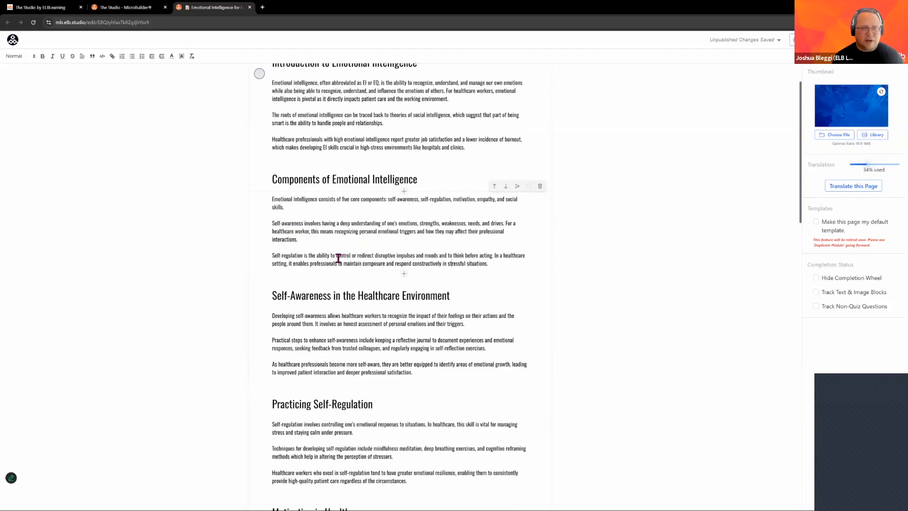
left_click(518, 187)
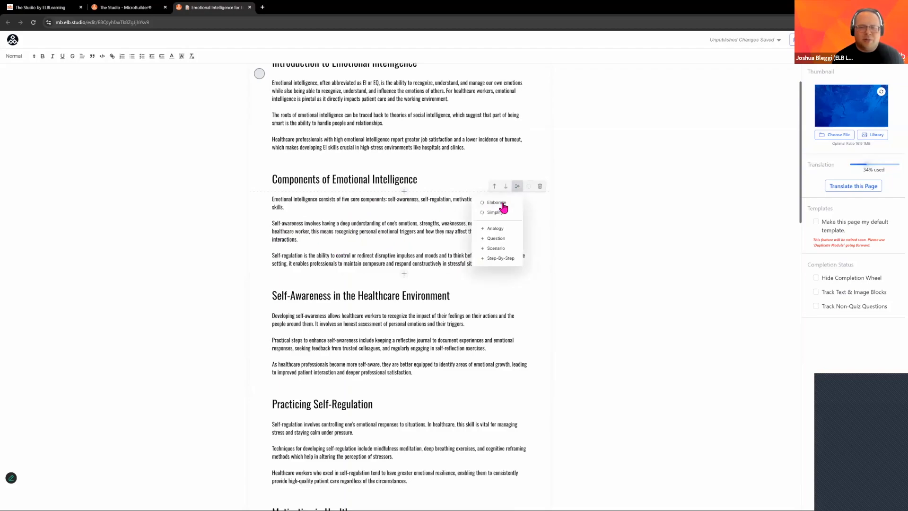
left_click(503, 204)
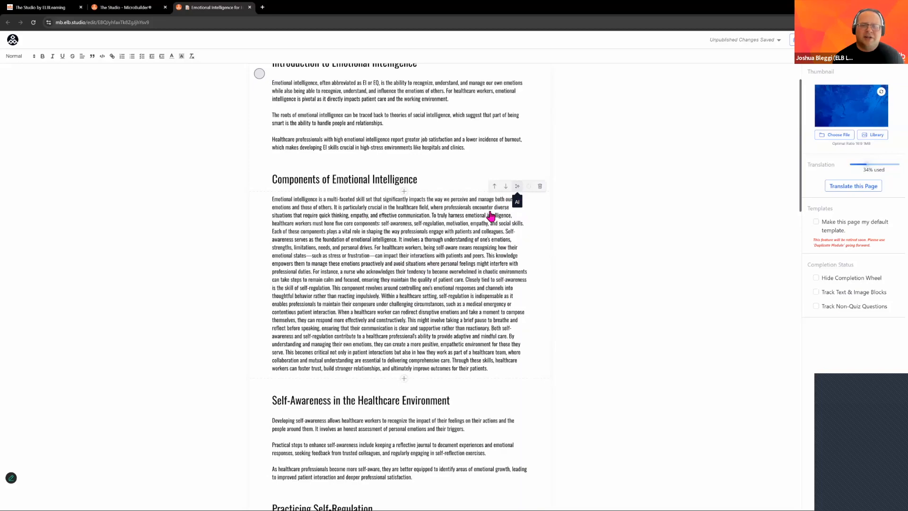
left_click(517, 186)
left_click(524, 270)
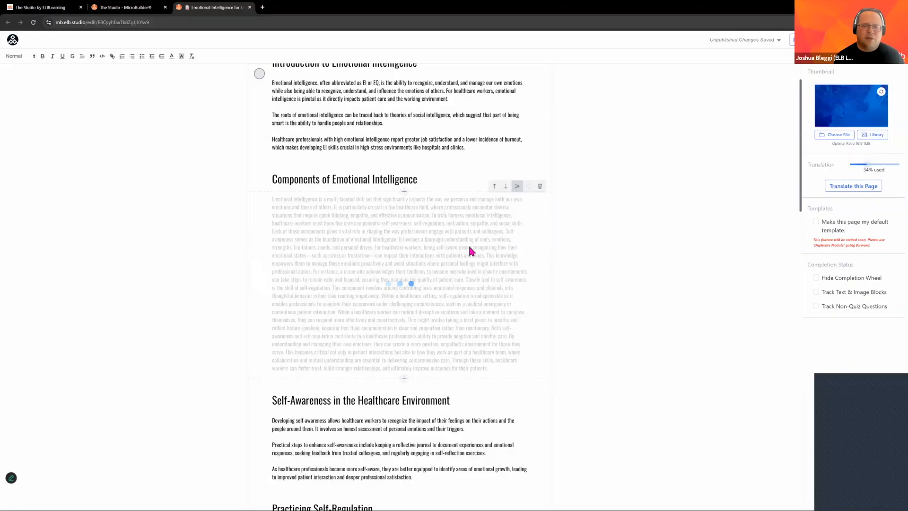
Step: Generate an AI analogy from the paragraph under "Self-Awareness in the Healthcare Environment"
scroll(471, 251, "down", 2)
scroll(471, 248, "down", 2)
scroll(473, 250, "down", 3)
scroll(477, 254, "up", 2)
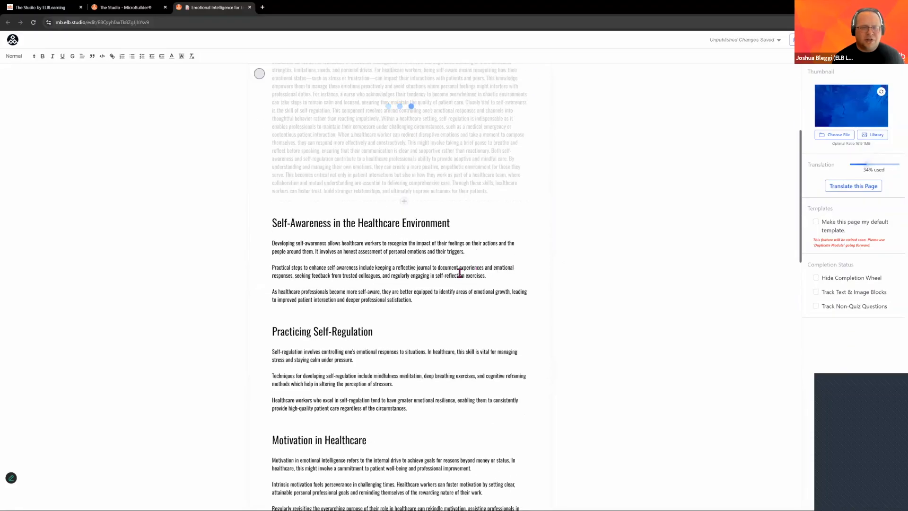
scroll(537, 204, "down", 1)
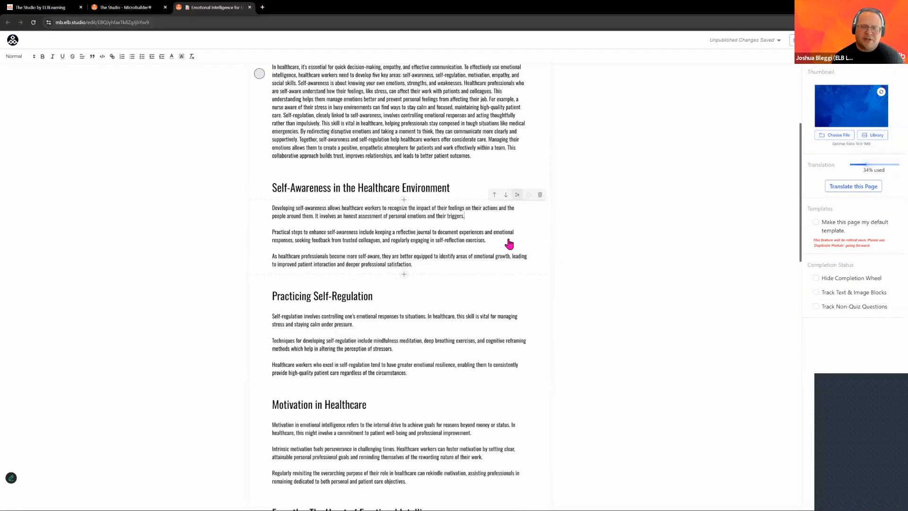
left_click(518, 195)
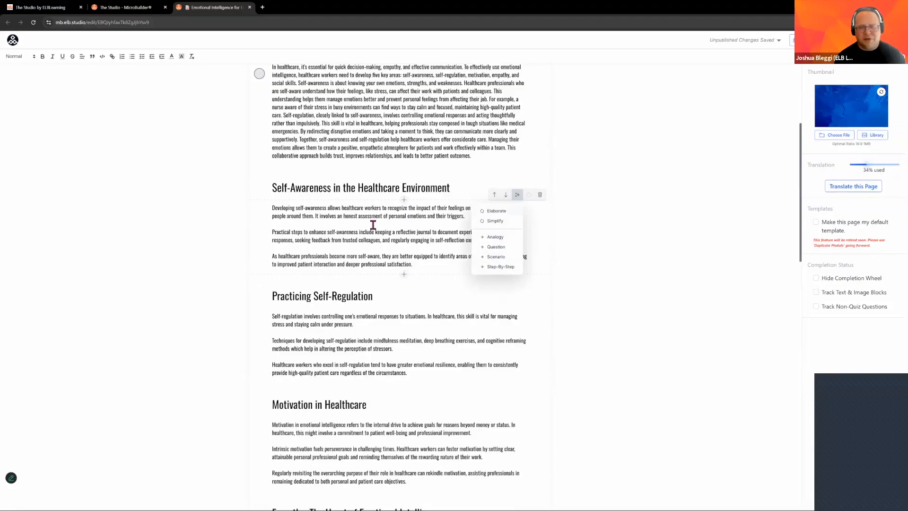
left_click(497, 239)
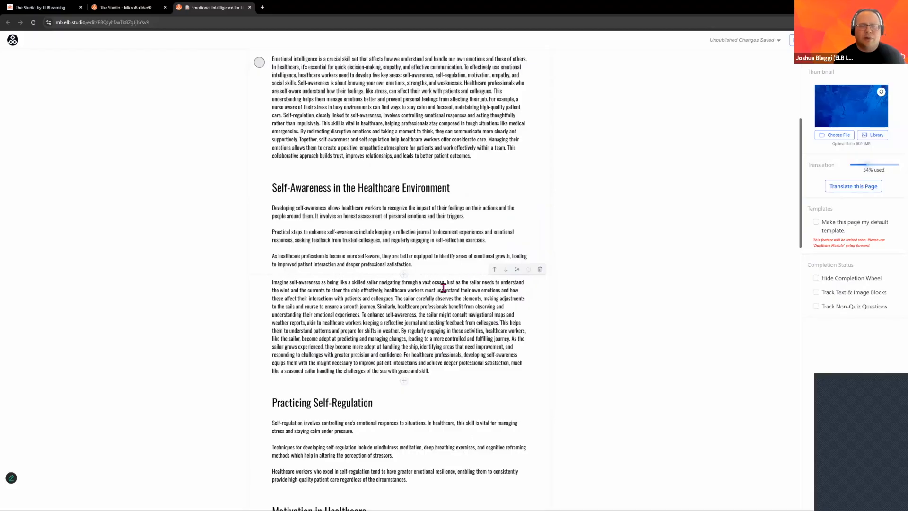
Step: Generate an AI quiz question from the paragraph under "Practicing Self-Regulation"
scroll(442, 287, "down", 2)
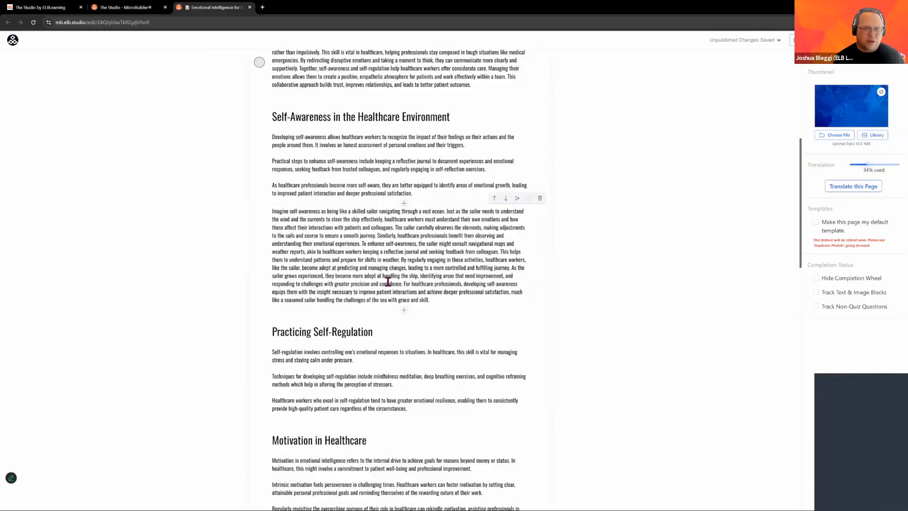
left_click(378, 187)
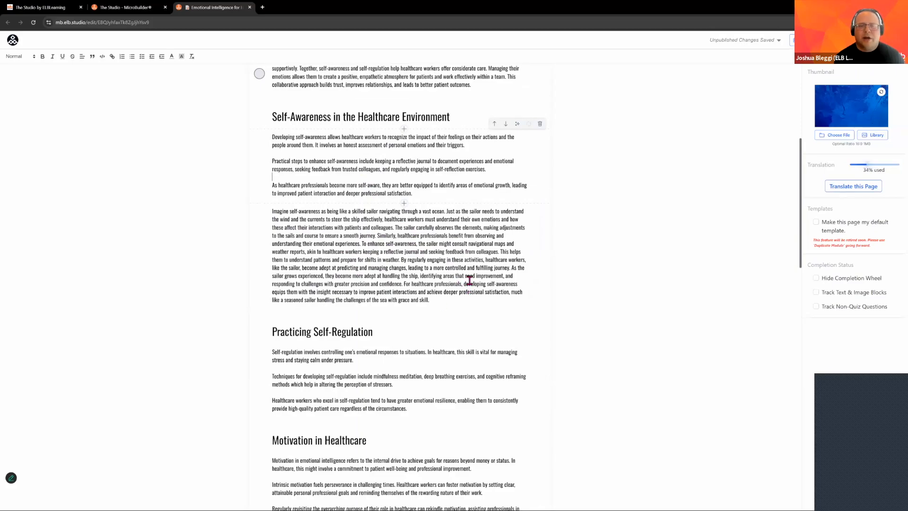
scroll(469, 280, "down", 3)
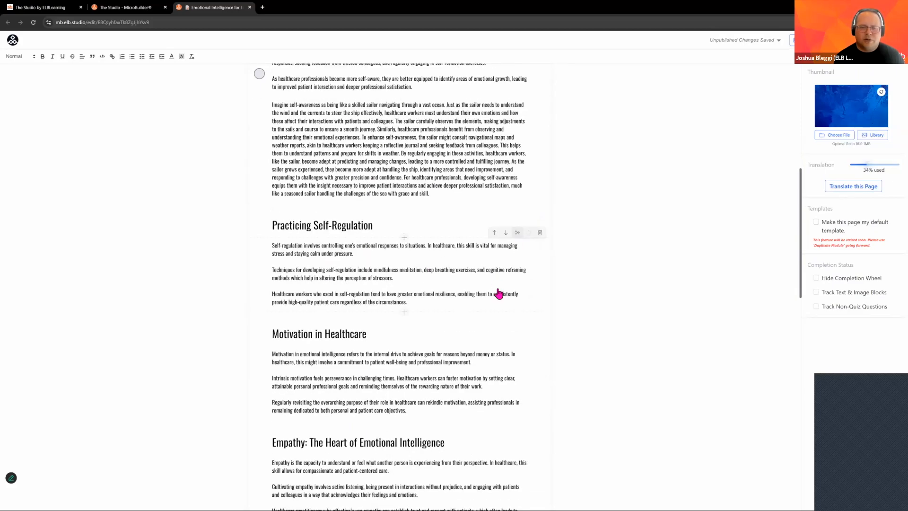
left_click(517, 233)
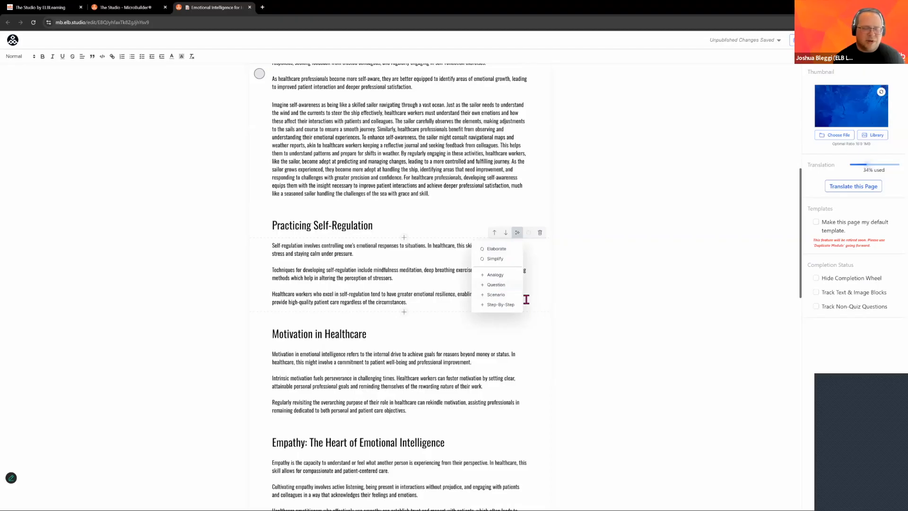
left_click(489, 284)
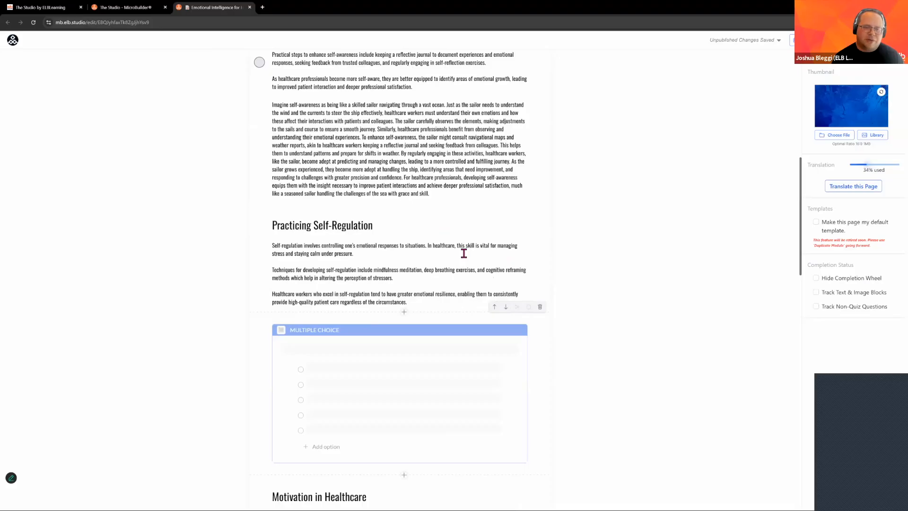
scroll(409, 271, "down", 2)
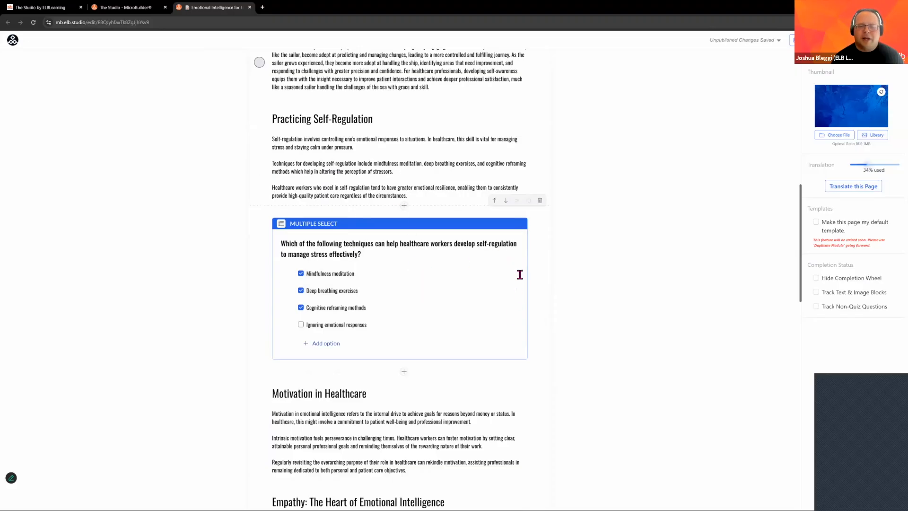
Step: Review the module's remaining sections and the block types that can be added below the "Motivation in Healthcare" paragraph
scroll(485, 282, "down", 3)
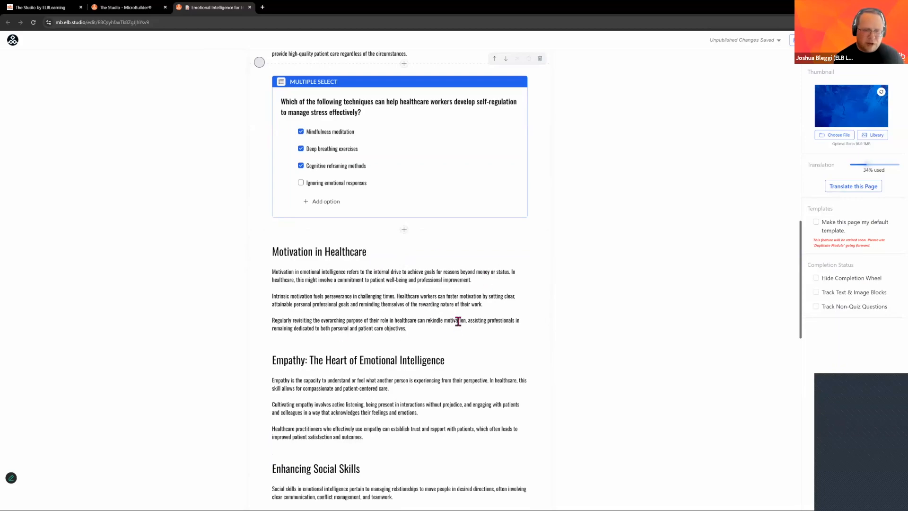
scroll(435, 261, "down", 2)
scroll(450, 293, "down", 7)
scroll(454, 284, "down", 4)
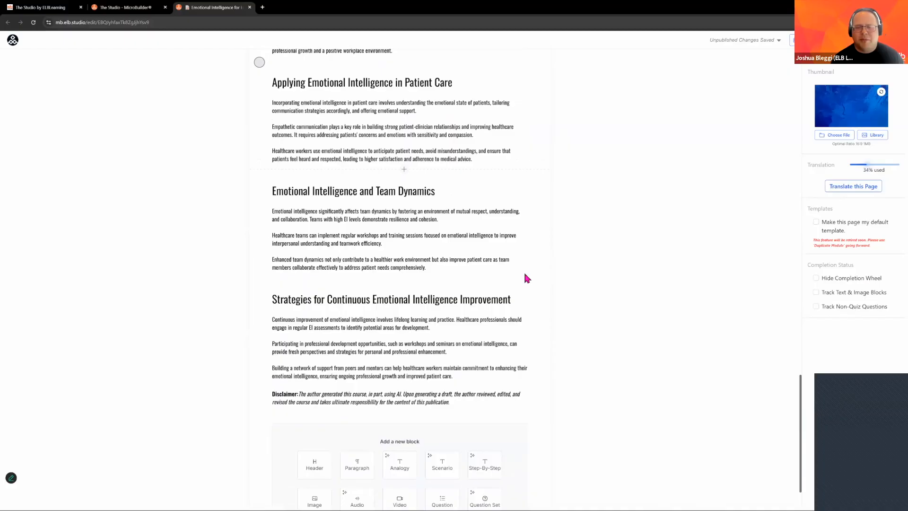
scroll(519, 258, "up", 2)
scroll(519, 258, "up", 7)
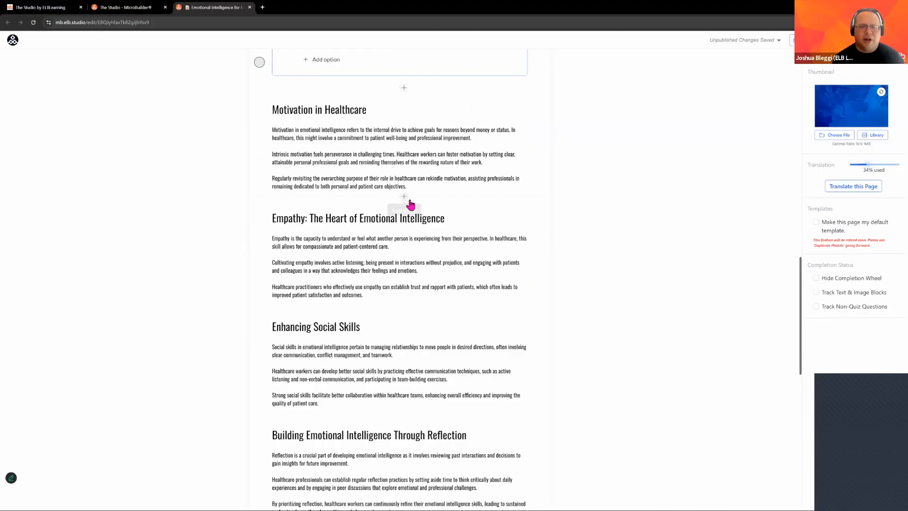
left_click(405, 196)
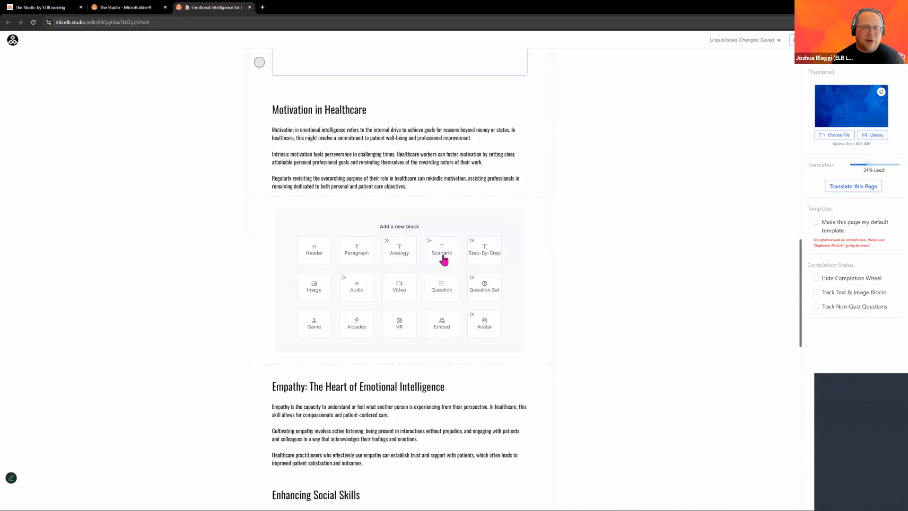
left_click(398, 257)
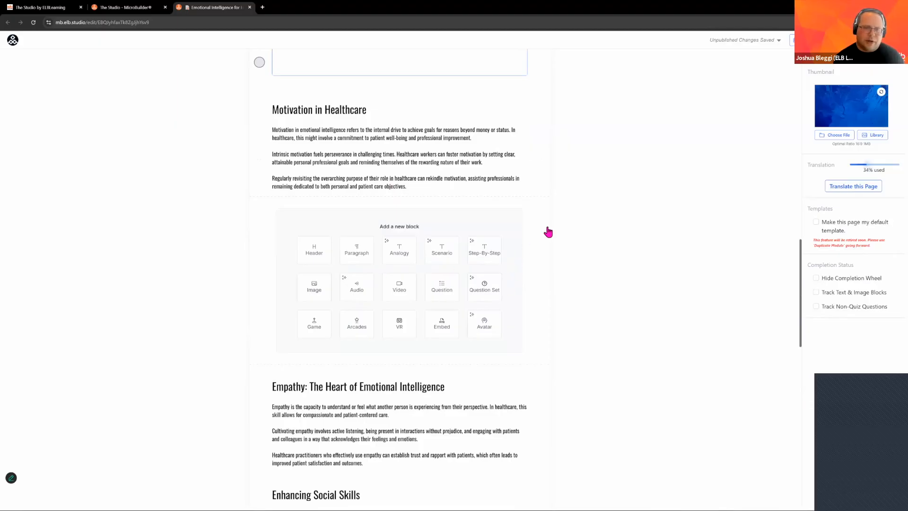
left_click(442, 262)
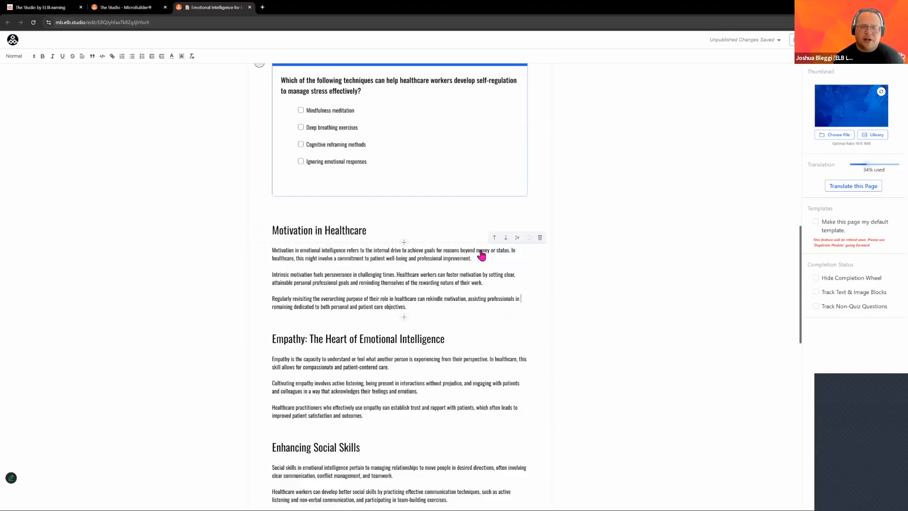
Step: Copy the paragraph text under "Introduction to Emotional Intelligence" and insert an AI Avatar block directly below it
scroll(486, 231, "up", 15)
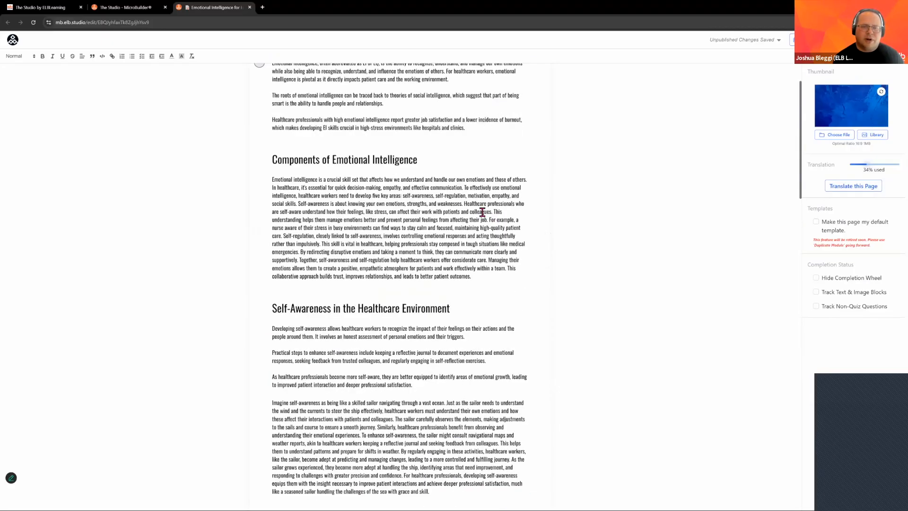
scroll(483, 212, "up", 3)
left_click_drag(465, 254, 271, 203)
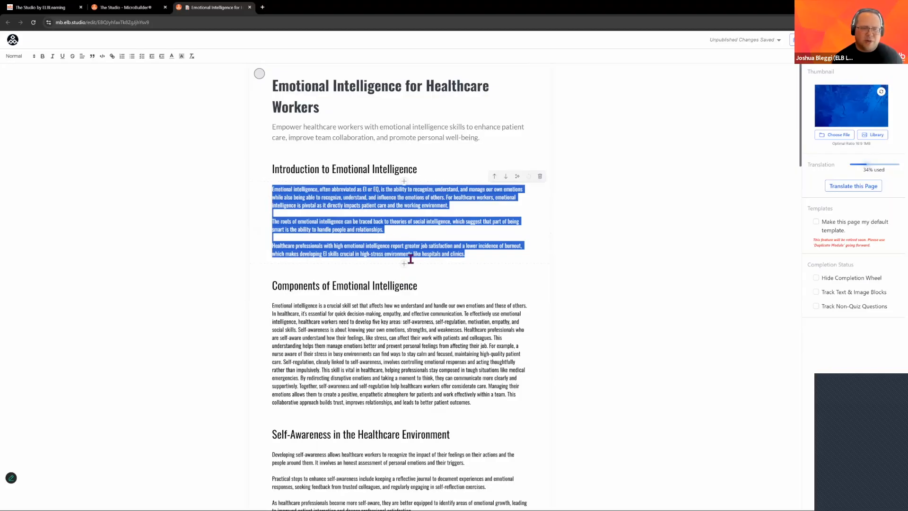
left_click(459, 264)
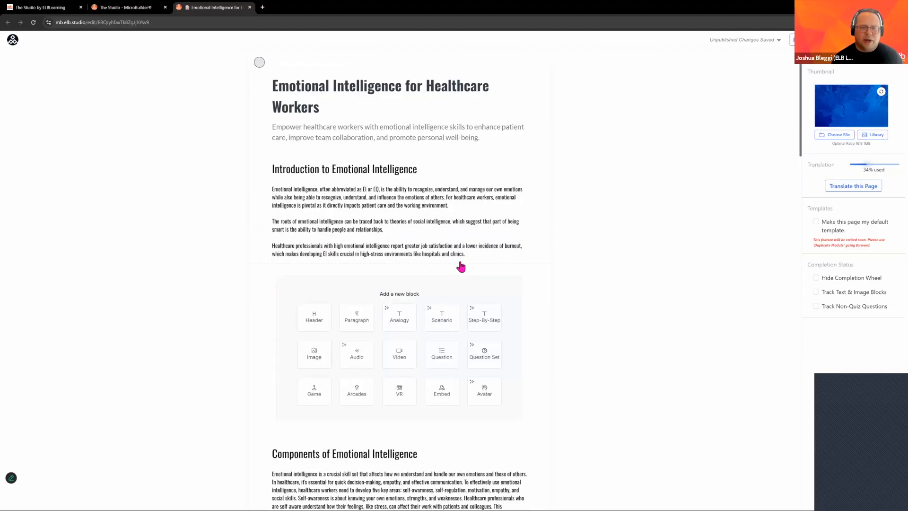
scroll(459, 263, "down", 2)
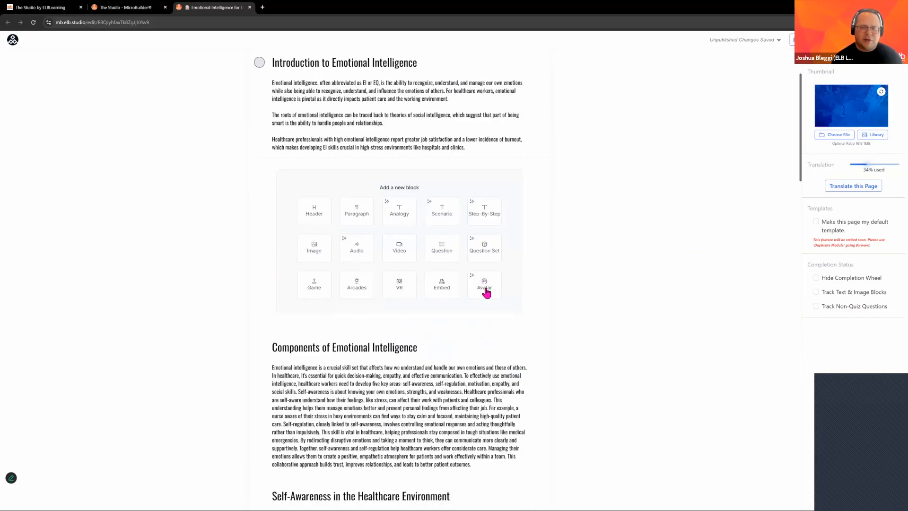
left_click(463, 308)
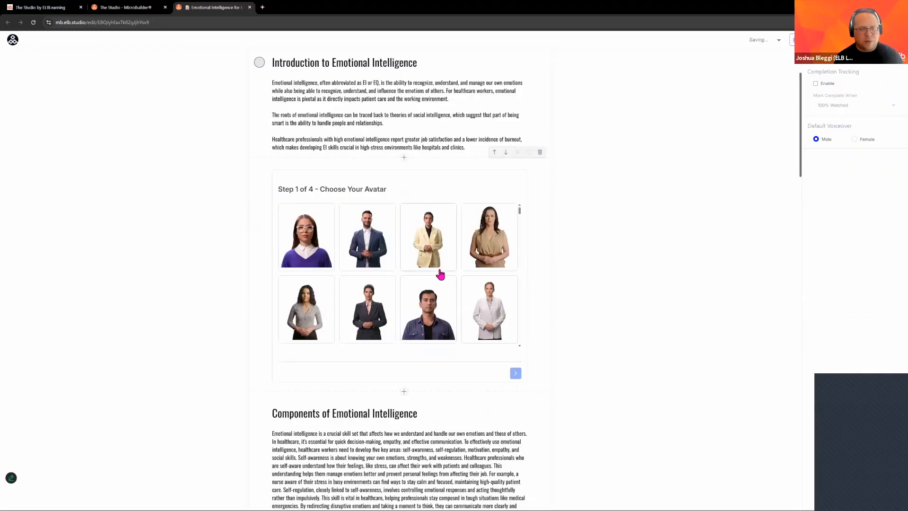
Step: Choose the avatar of the woman with glasses and a purple sweater and continue to the video background selection
left_click(306, 252)
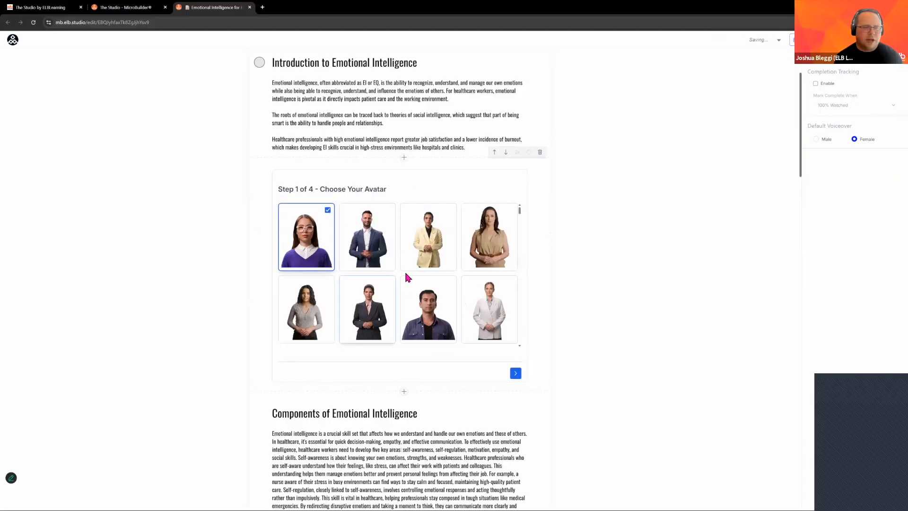
scroll(406, 278, "down", 2)
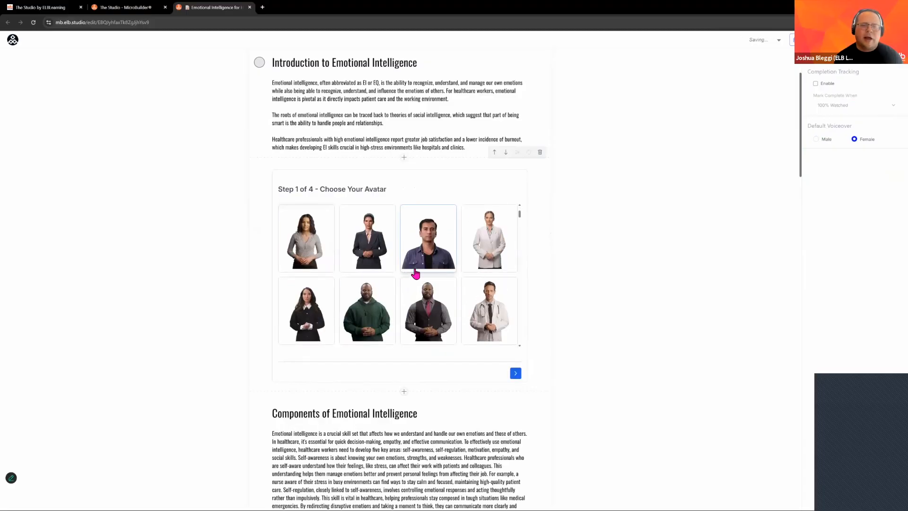
scroll(415, 273, "down", 6)
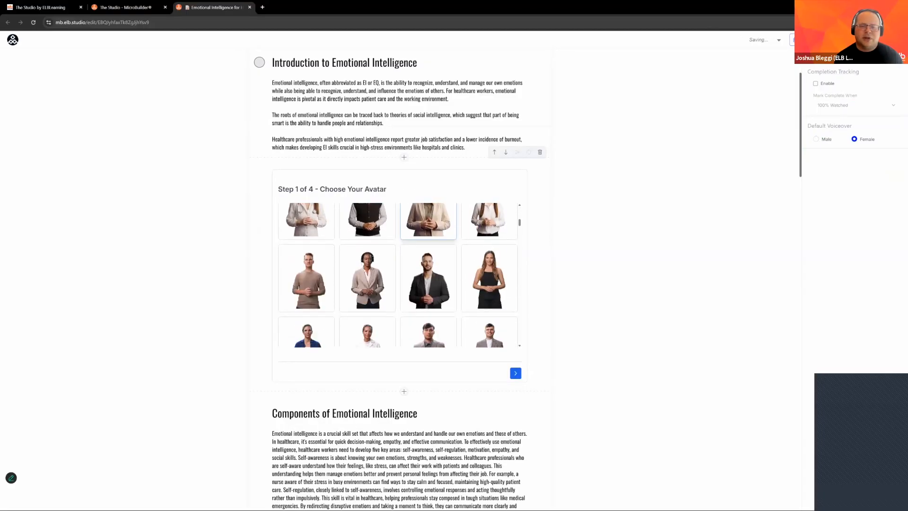
scroll(399, 275, "down", 1)
left_click(515, 374)
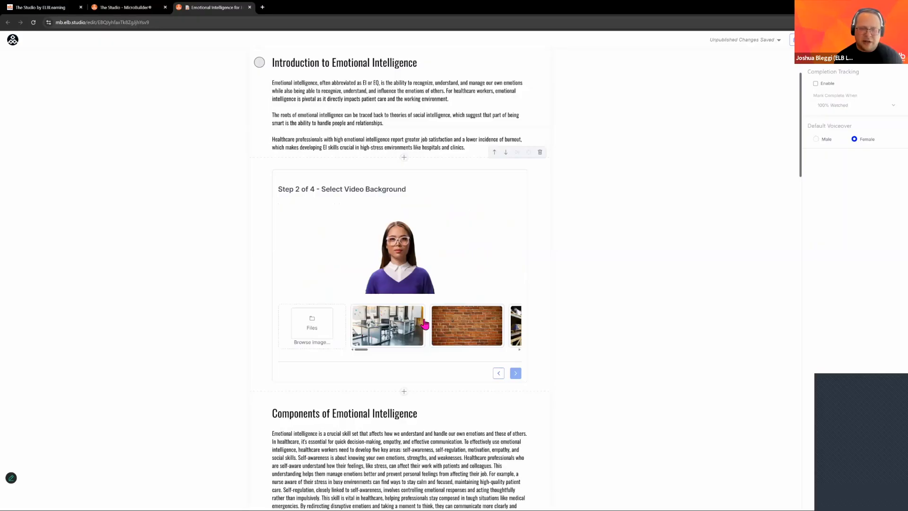
Step: Set the avatar's video background to the office with cubicles and continue to the audio script
scroll(425, 326, "right", 1)
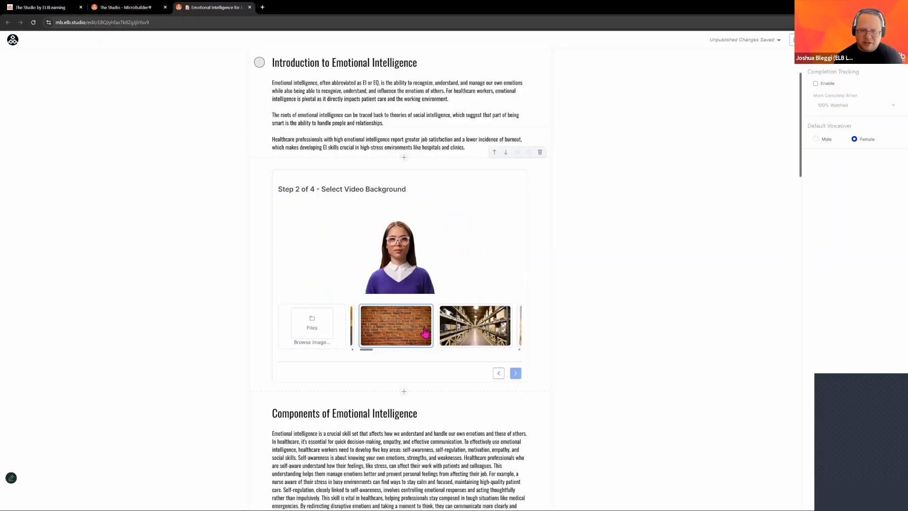
scroll(424, 328, "right", 4)
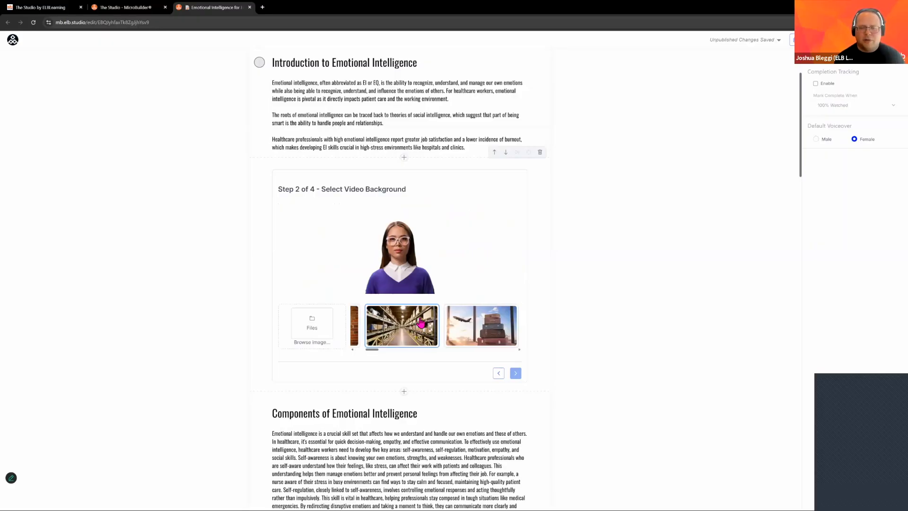
scroll(421, 324, "right", 5)
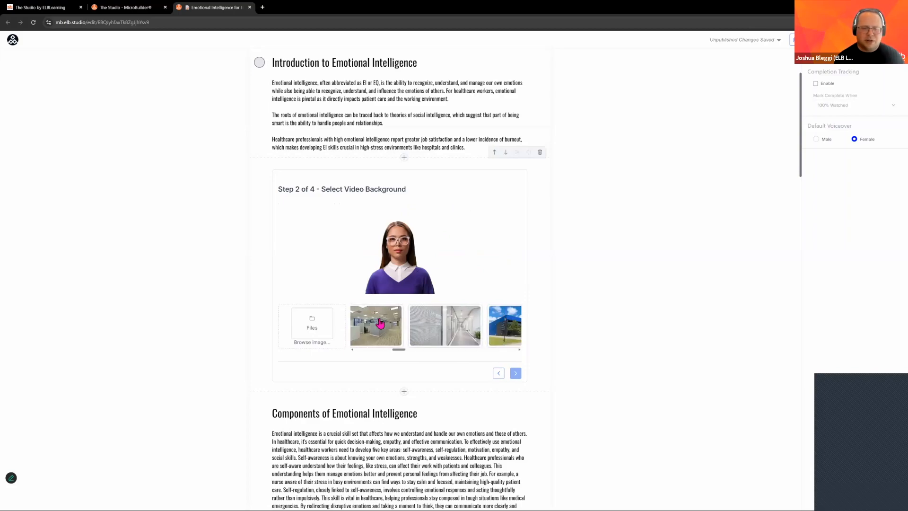
left_click(377, 326)
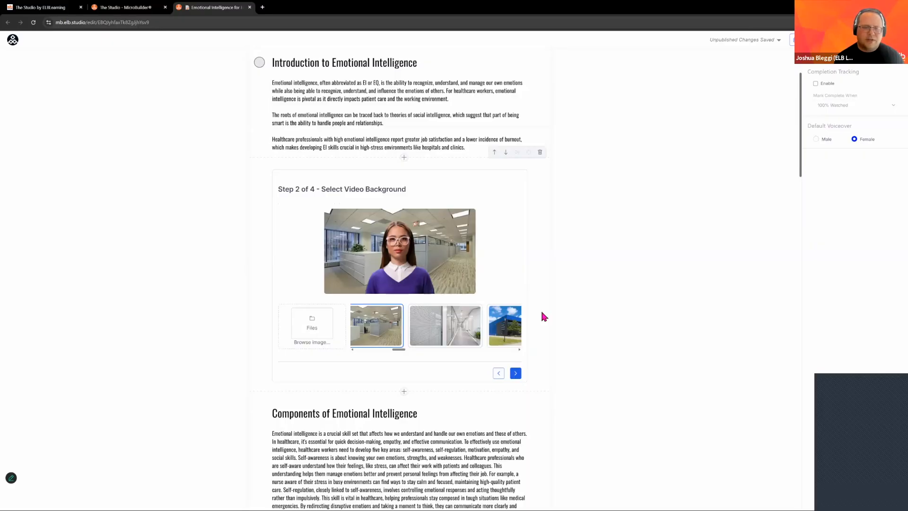
left_click(516, 373)
Step: Fill the avatar's script with the copied introduction text, starting "Emotional intelligence, often abbreviated as EI or EQ"
left_click(335, 251)
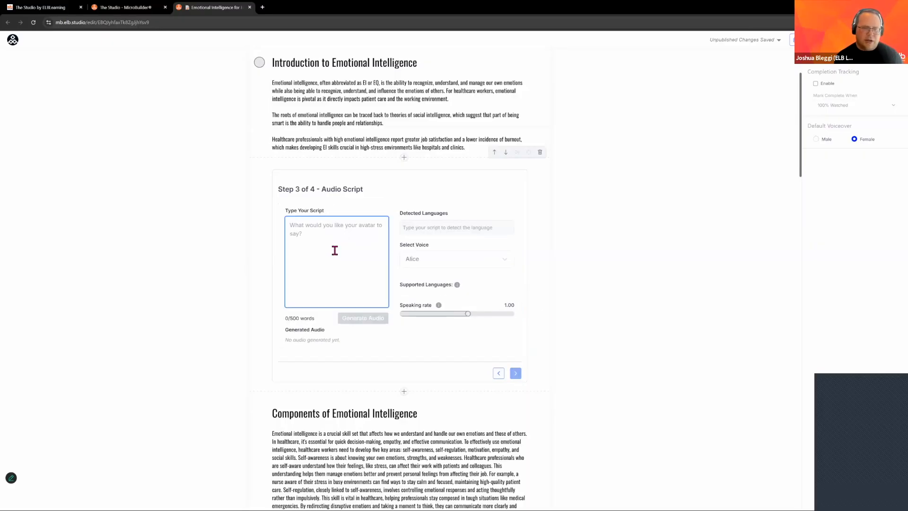
type("Emotional intelligence, often abbreviated as EI or EQ, is the ability to recognize, understand, and manage our own emotions while also being able to recognize, understand, and influence the emotions of others. For healthcare workers, emotional intelligence is pivotal as it directly impacts patient care and the working environment.  The roots of emotional intelligence can be traced back to theories of social intelligence, which suggest that part of being smart is the ability to handle people and relationships.  Healthcare professionals with high emotional intelligence report greater job satisfaction and a lower incidence of burnout, which makes developing EI skills crucial in high-stress environments like hospitals and clinics.")
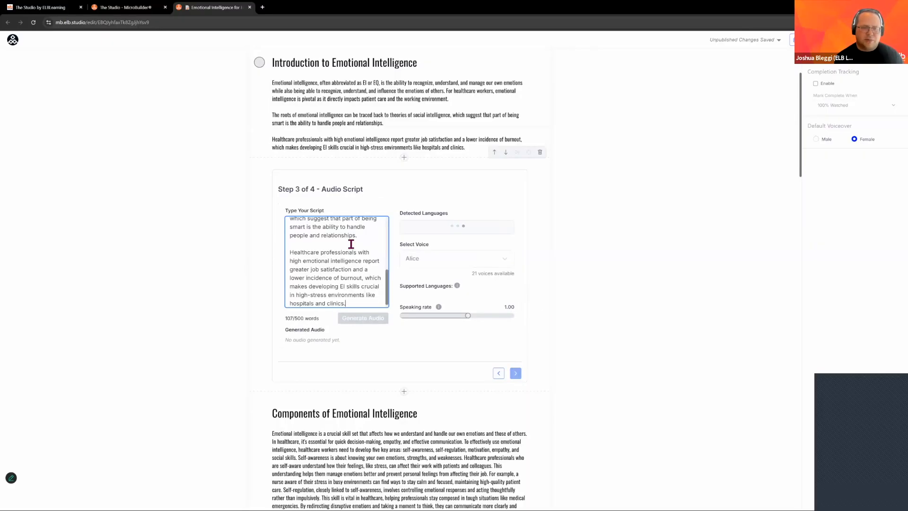
scroll(351, 244, "up", 5)
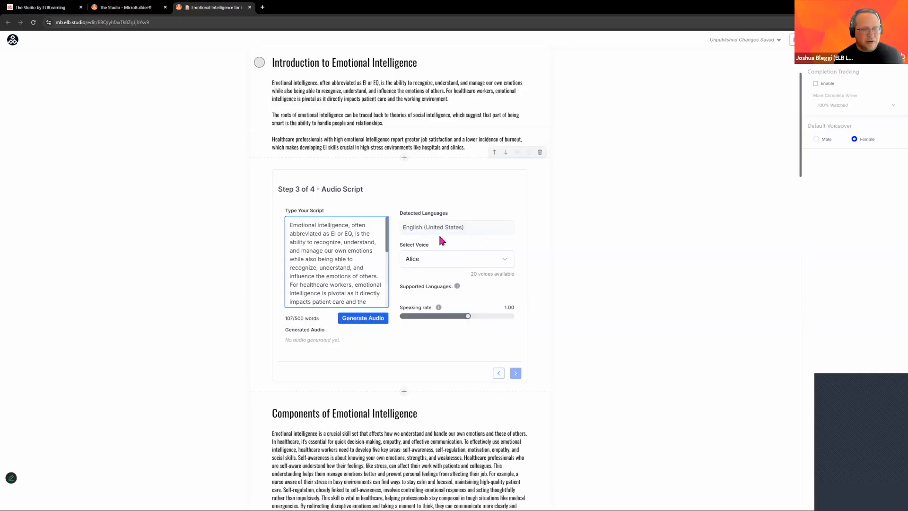
Step: Preview the Alice, Jessica and Laura voices for the avatar's script and select Laura
left_click(453, 261)
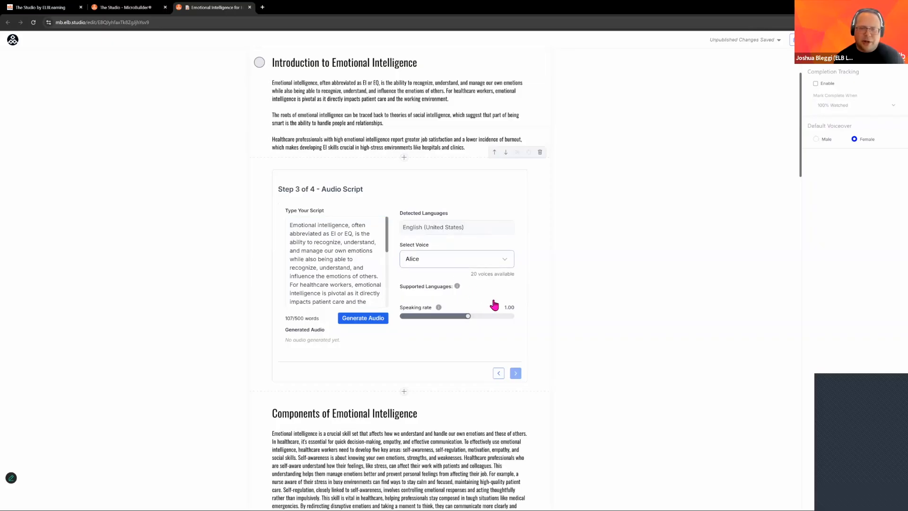
left_click(497, 296)
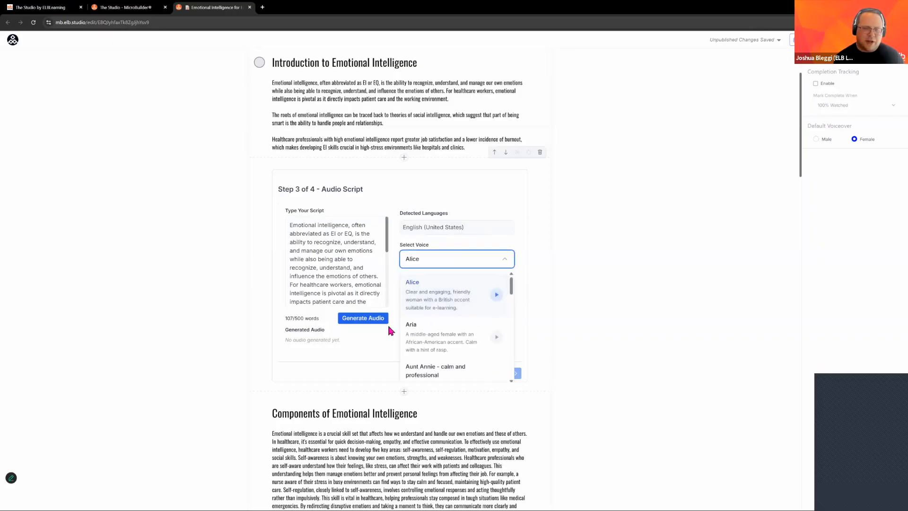
left_click(496, 295)
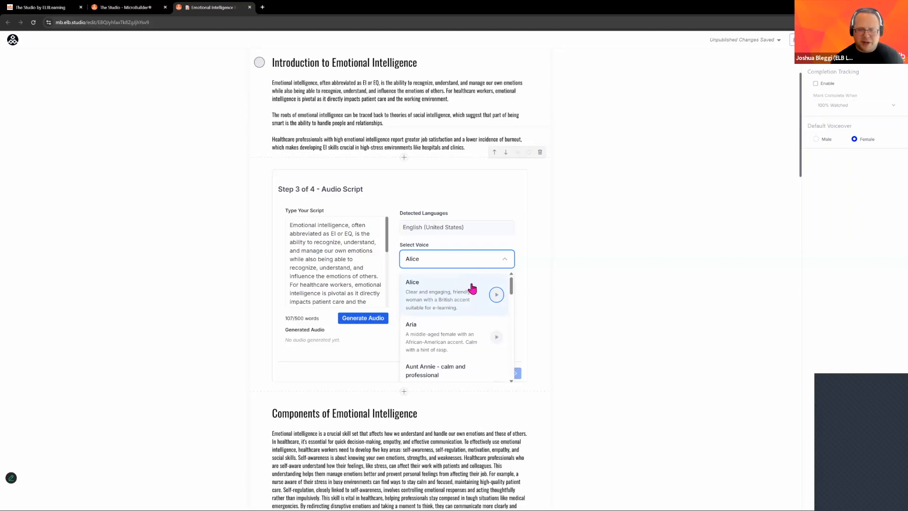
scroll(504, 327, "down", 3)
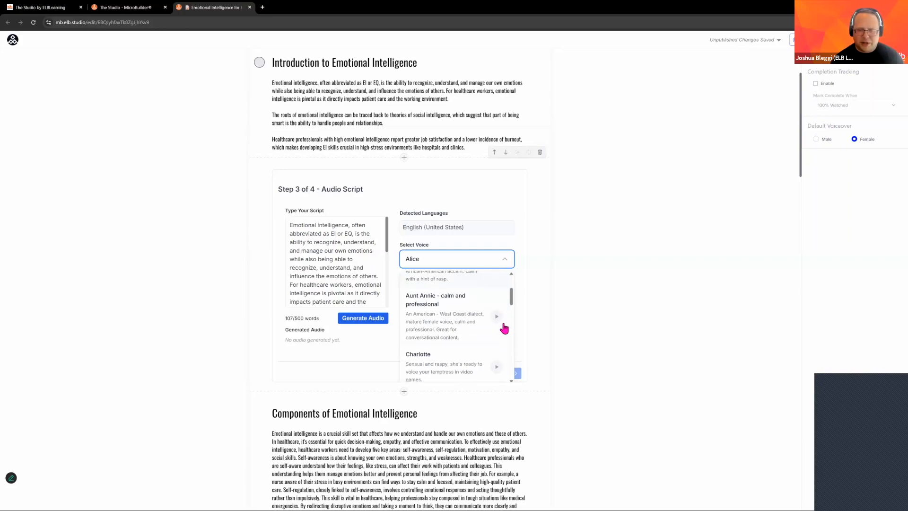
scroll(497, 330, "down", 1)
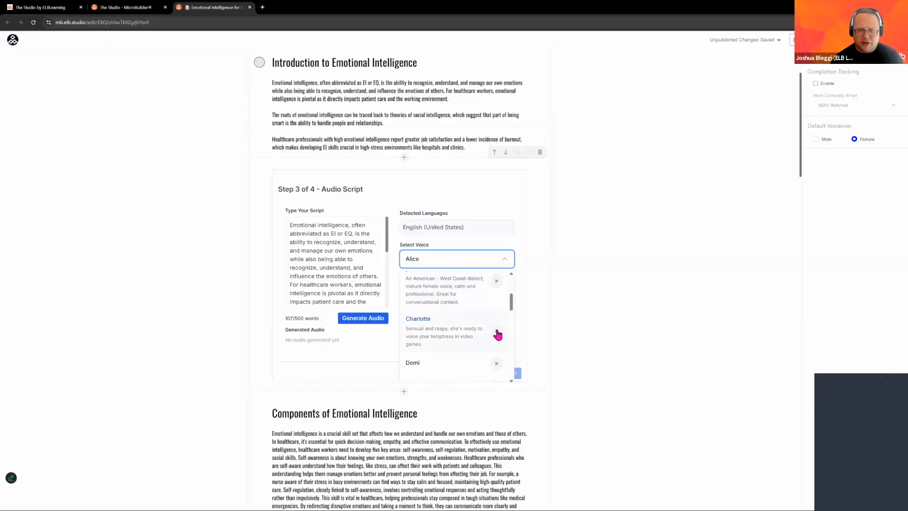
scroll(496, 335, "down", 5)
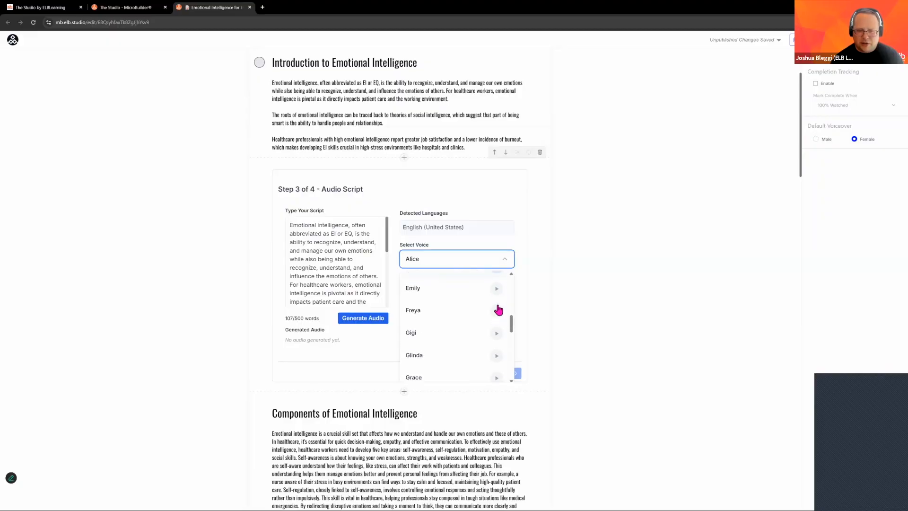
scroll(492, 330, "down", 1)
left_click(497, 305)
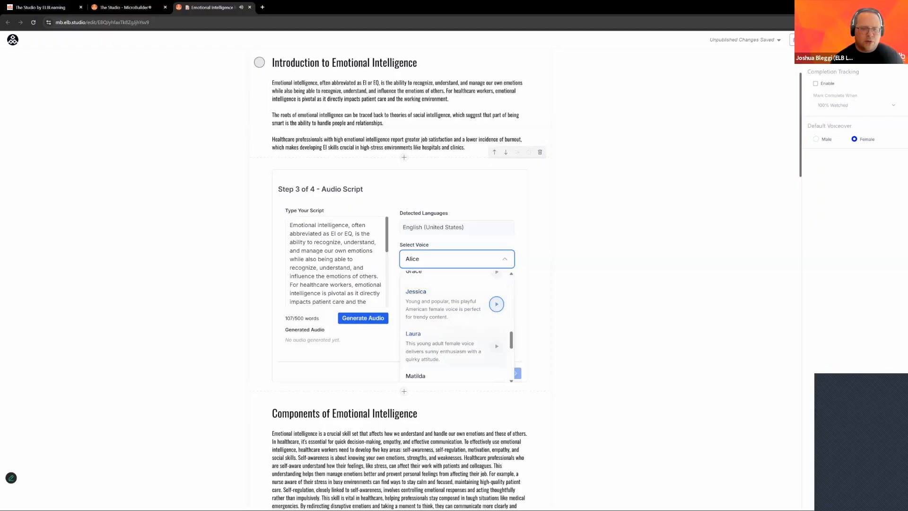
left_click(497, 346)
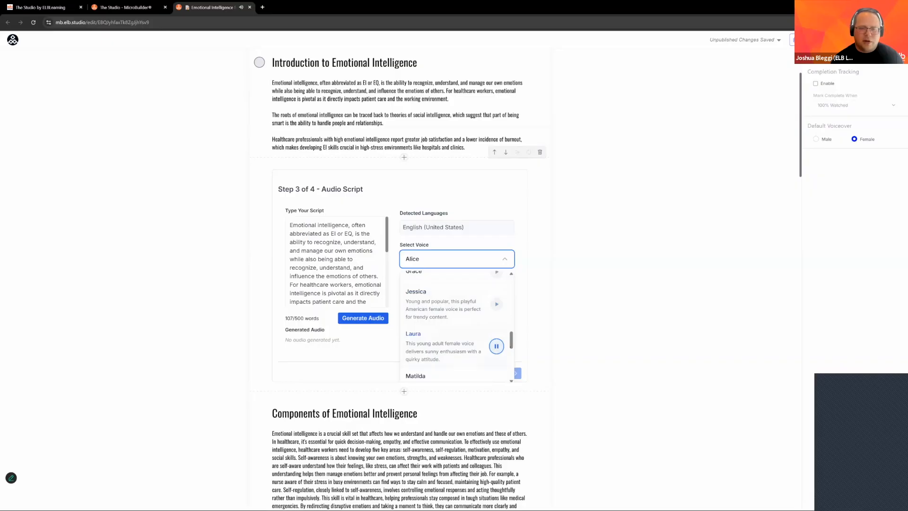
left_click(437, 337)
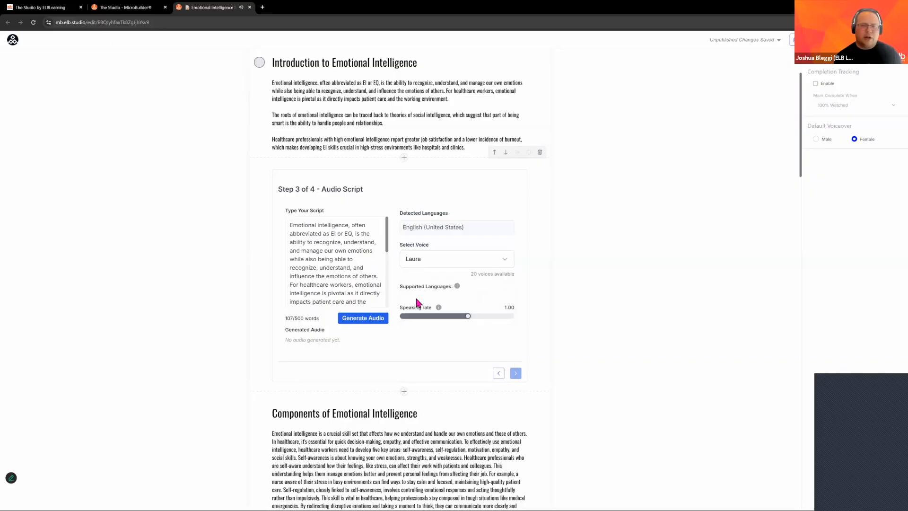
Step: Generate the avatar's script audio, preview it and continue to start producing the avatar video
left_click(373, 322)
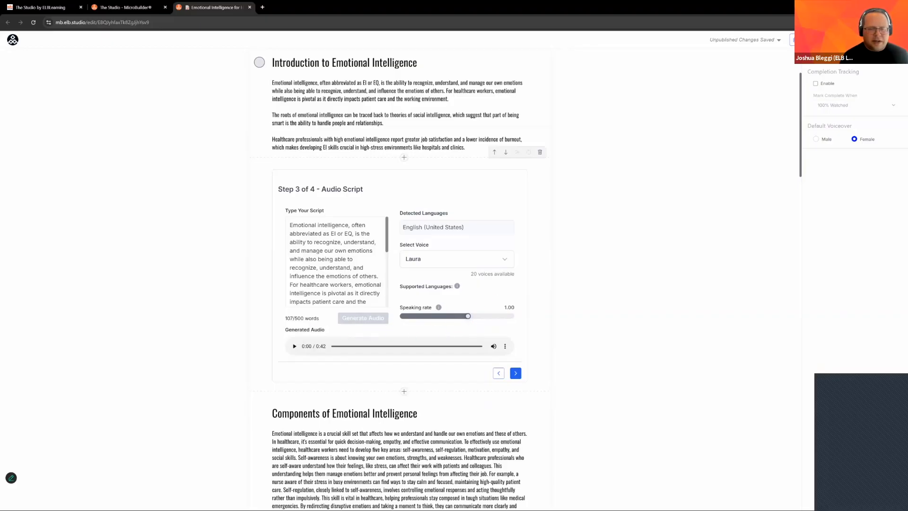
mouse_move(438, 307)
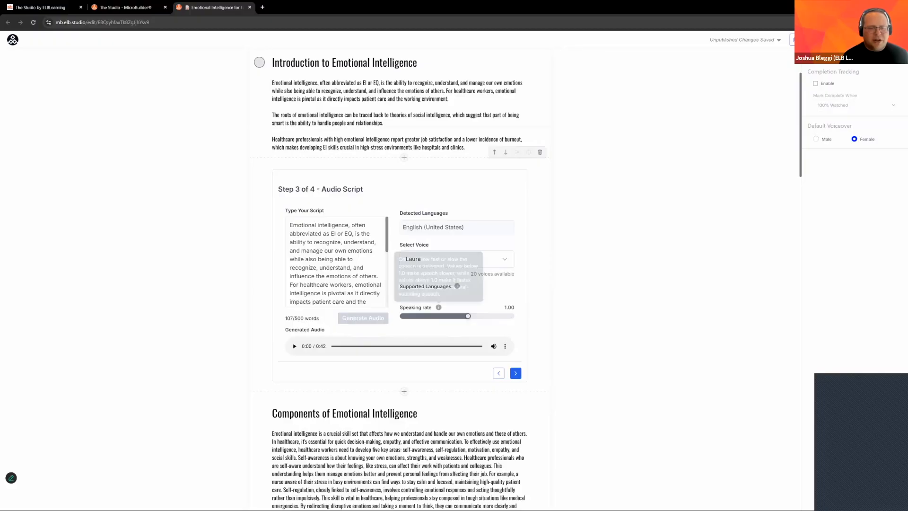
left_click(294, 346)
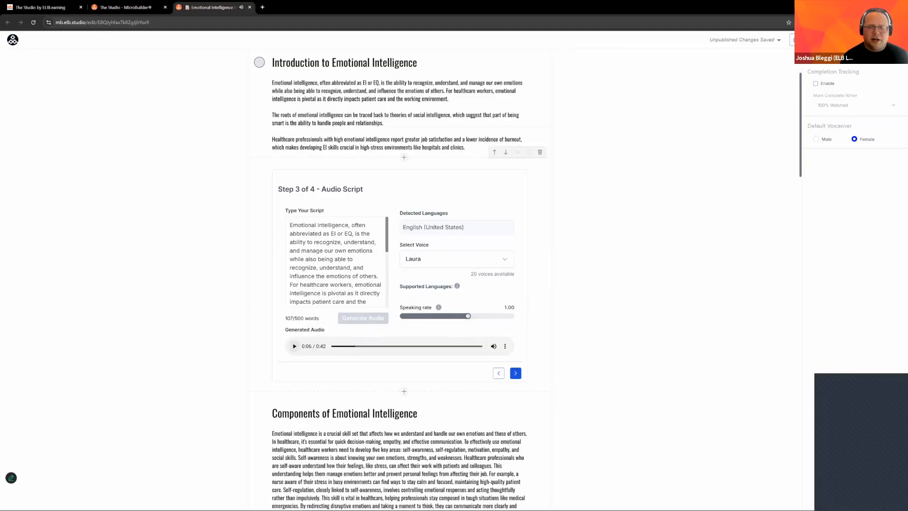
left_click(515, 374)
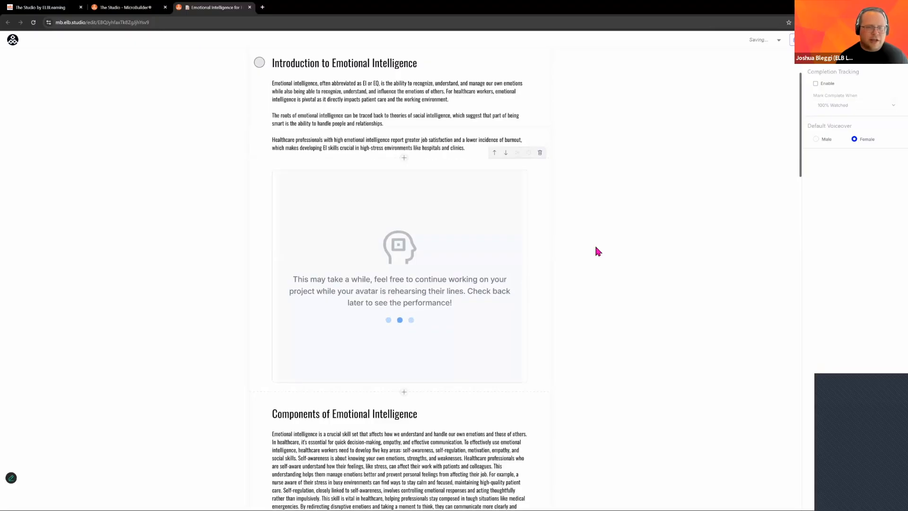
scroll(596, 251, "up", 2)
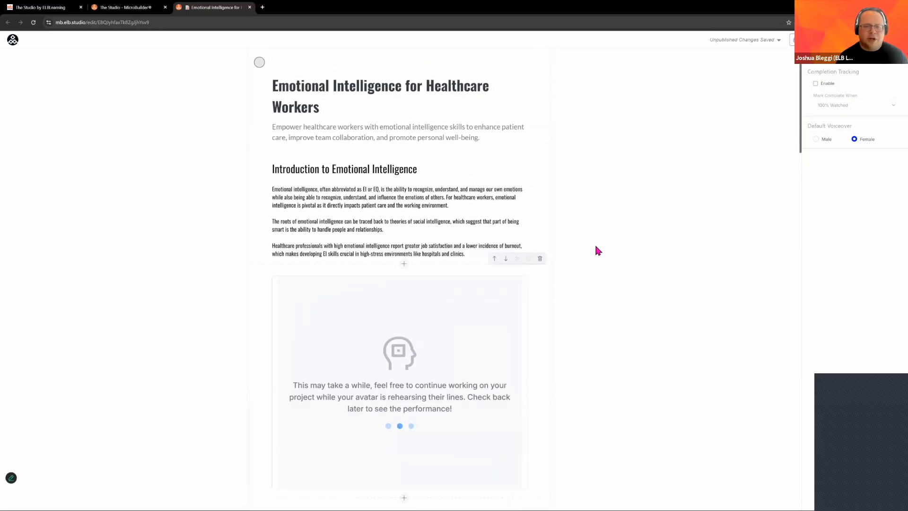
scroll(597, 251, "down", 2)
scroll(595, 248, "down", 7)
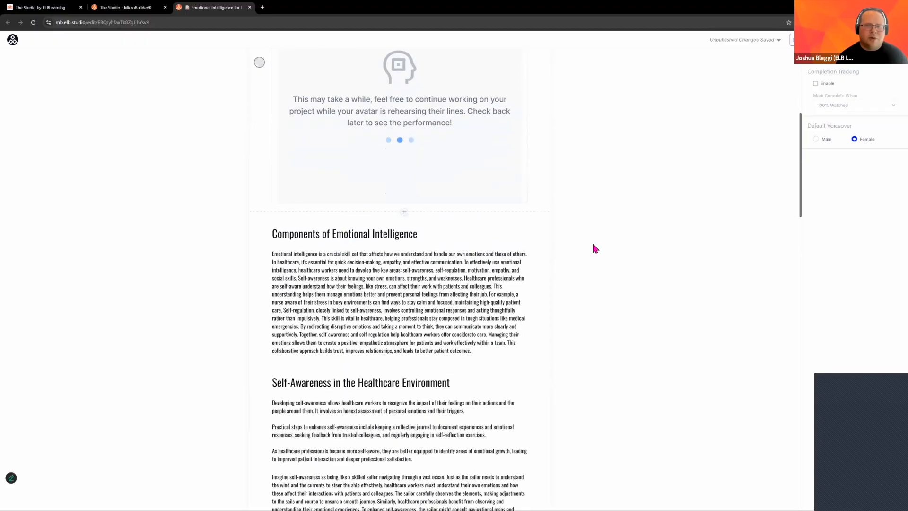
scroll(596, 249, "up", 9)
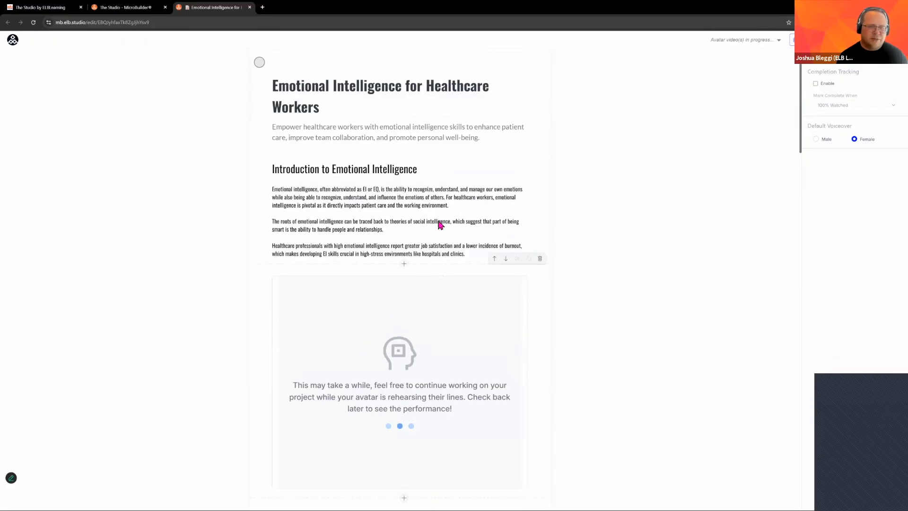
Step: Copy the three paragraphs of text under the "Practicing Self-Regulation" heading
scroll(473, 213, "down", 3)
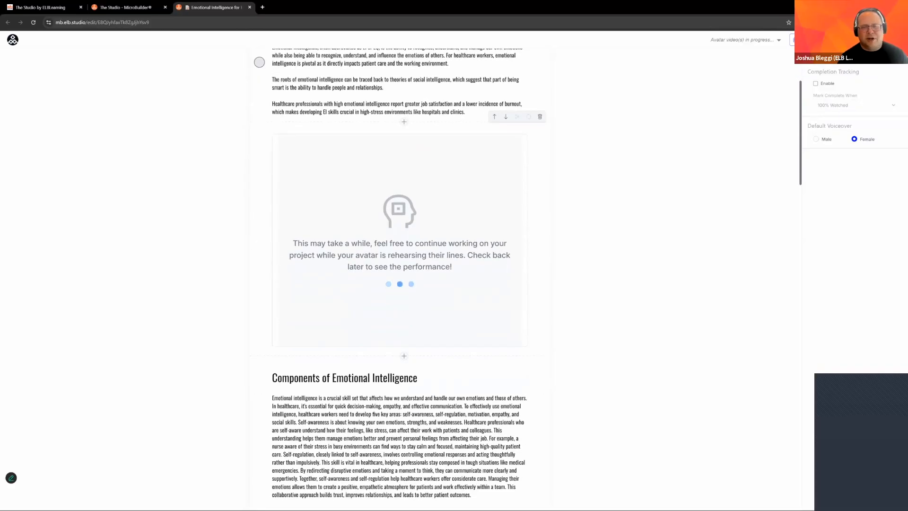
scroll(260, 62, "down", 4)
scroll(442, 334, "down", 7)
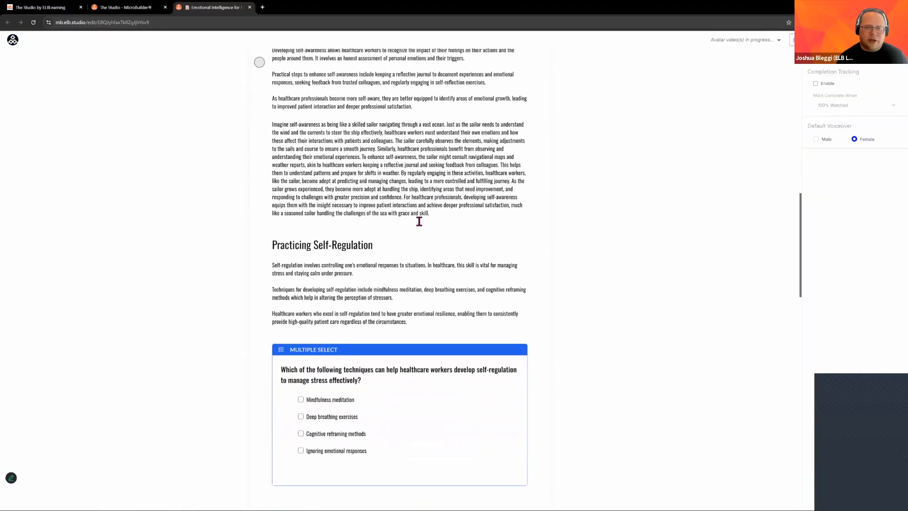
scroll(293, 189, "down", 2)
left_click_drag(406, 215, 391, 159)
key("ctrl+c")
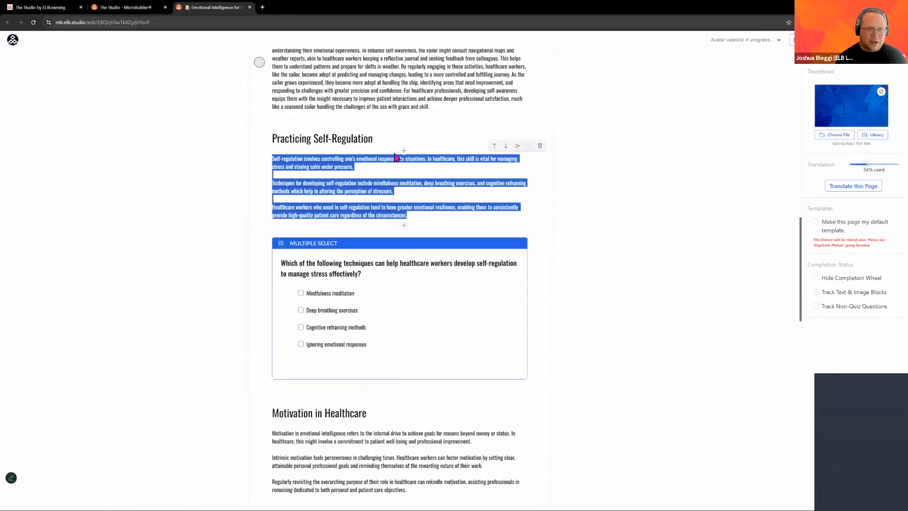
Step: Insert a Text to Speech audio block directly under the "Practicing Self-Regulation" heading and fill it with the copied paragraphs
left_click(360, 237)
left_click(404, 150)
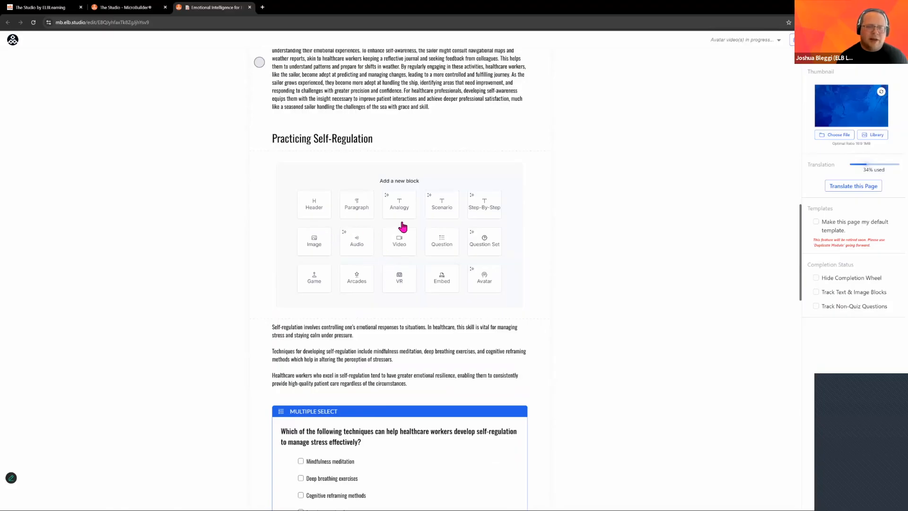
left_click(356, 239)
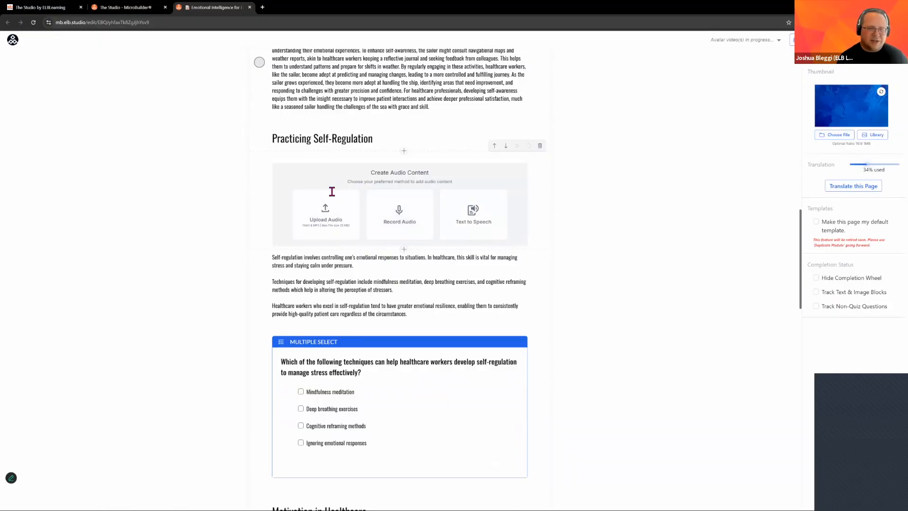
left_click(336, 220)
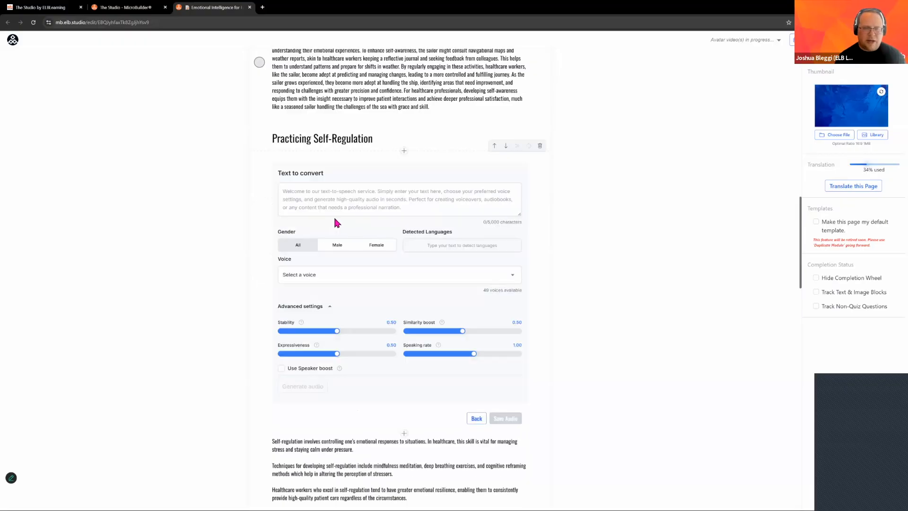
key("ctrl+v")
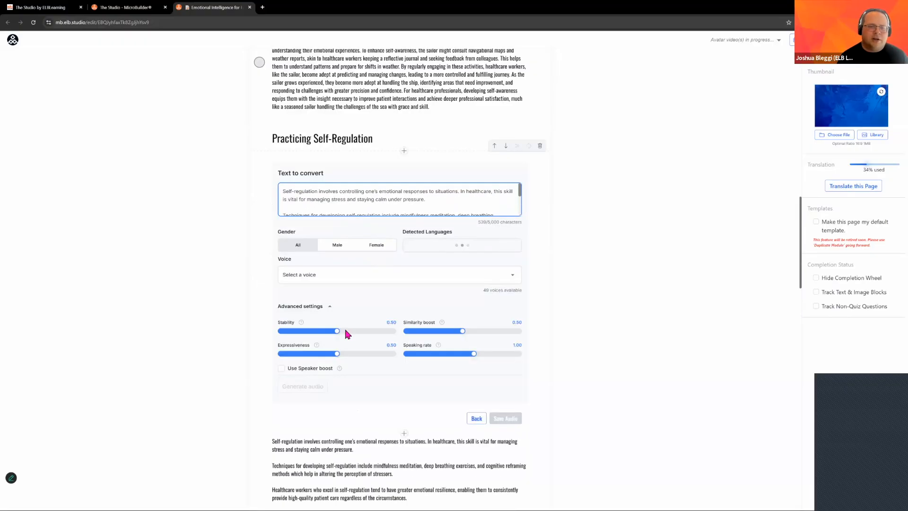
Step: Filter the text-to-speech voices to Female and select the Laura voice
left_click(374, 246)
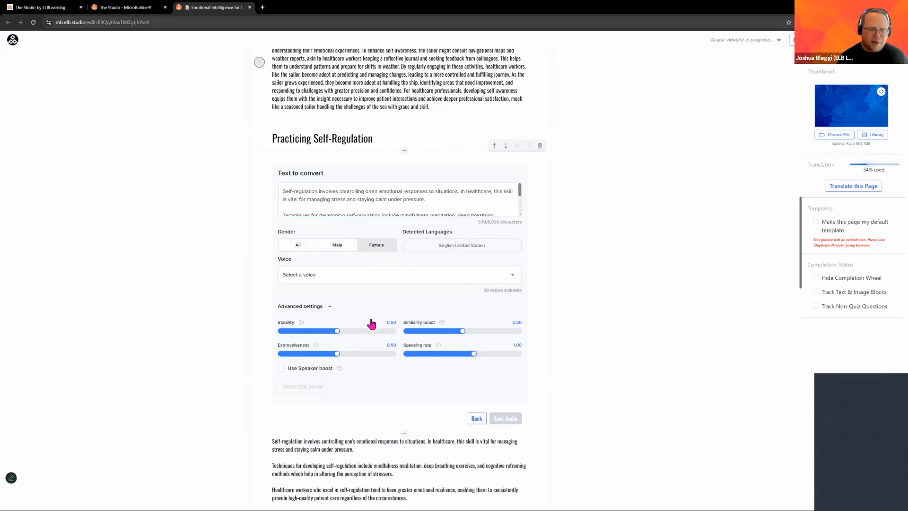
left_click(299, 279)
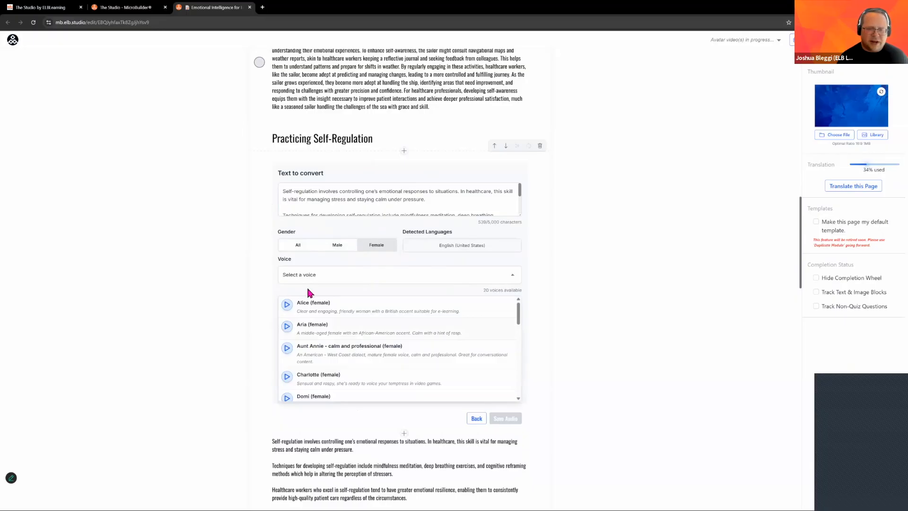
left_click(388, 279)
scroll(413, 321, "down", 3)
scroll(413, 321, "down", 5)
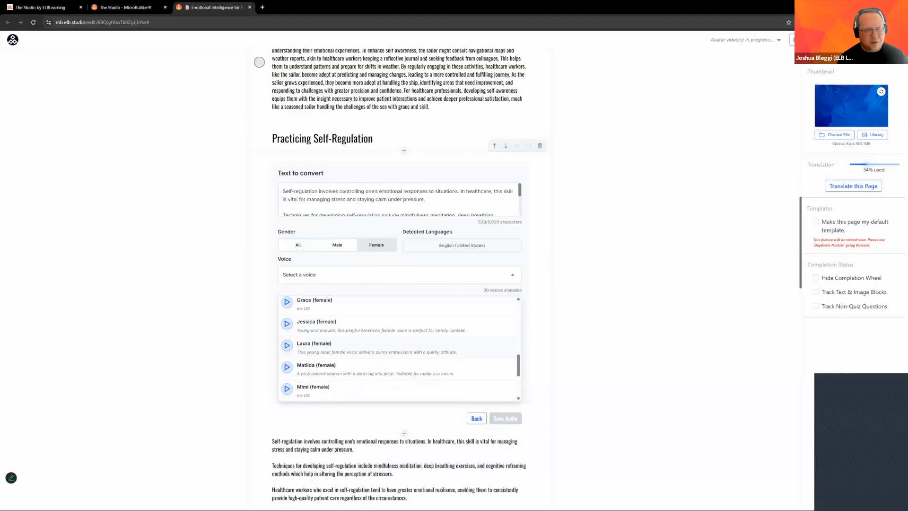
left_click(383, 278)
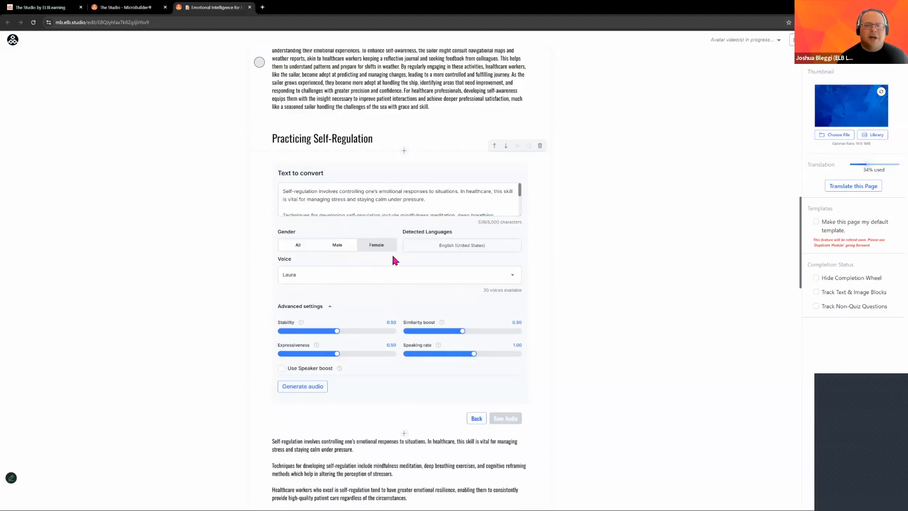
Step: Enable Speaker boost, generate the self-regulation narration, play it back and save the audio to the page
scroll(456, 285, "down", 2)
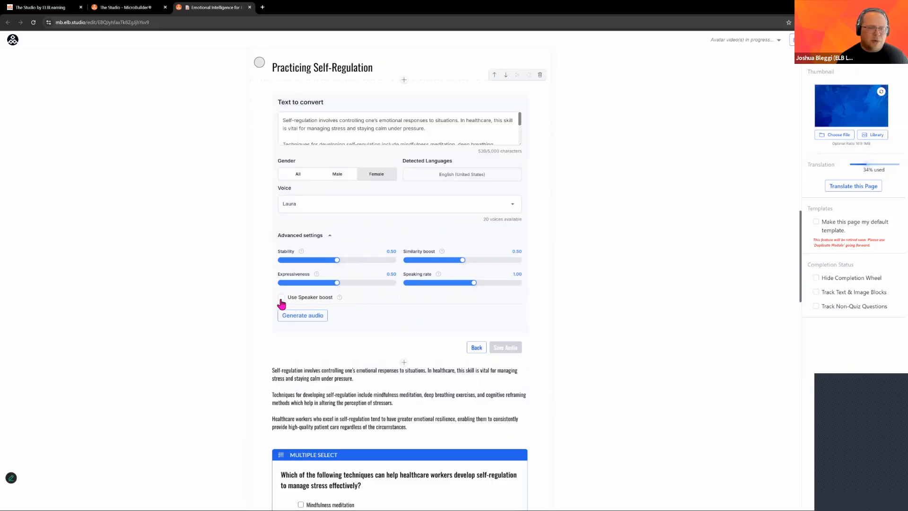
left_click(337, 298)
mouse_move(340, 299)
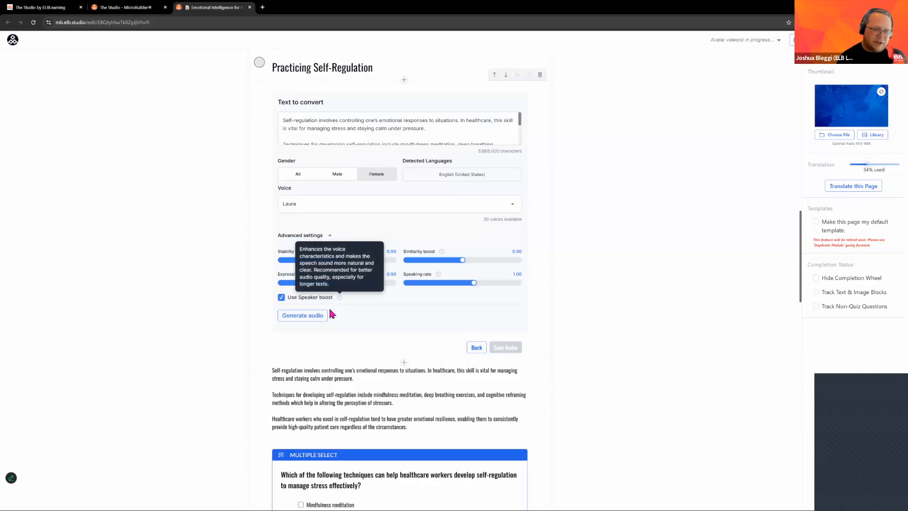
left_click(303, 315)
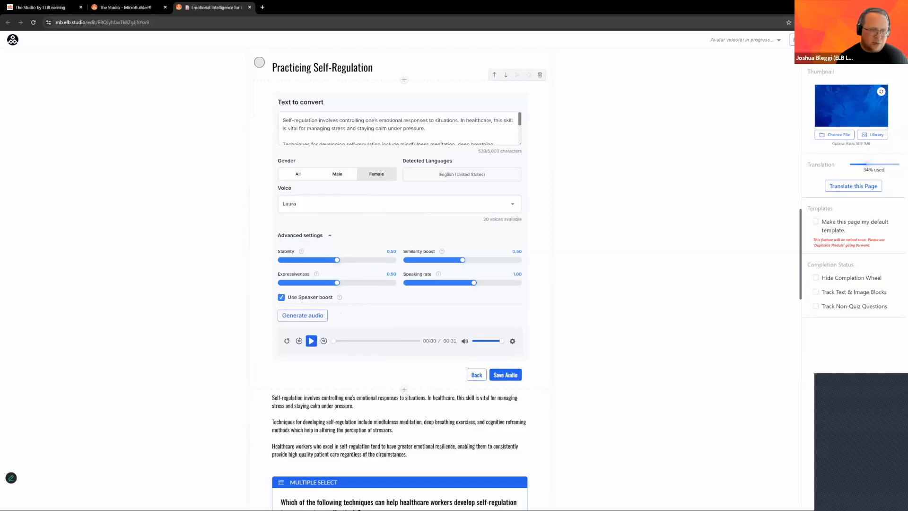
left_click(311, 341)
left_click(505, 375)
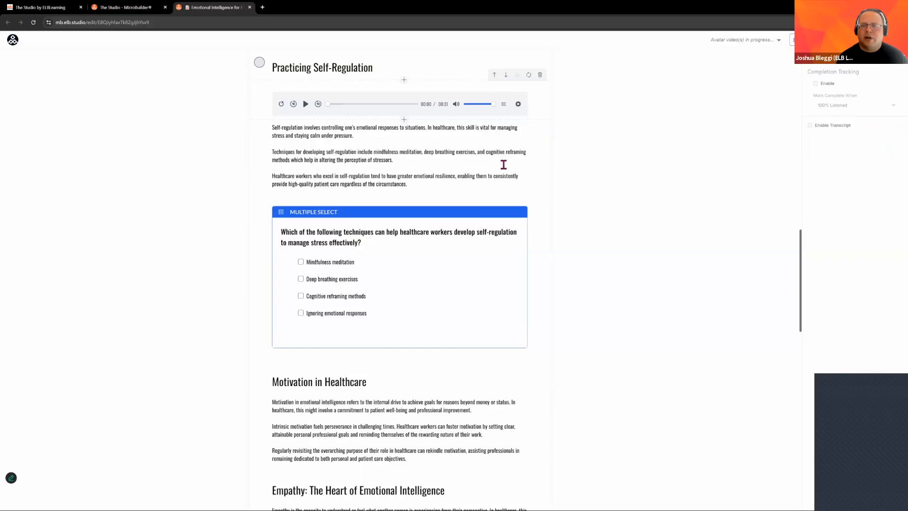
Step: Enable completion tracking at 100% Listened for the self-regulation audio block and open its player's playback speed settings
left_click(504, 104)
left_click(402, 181)
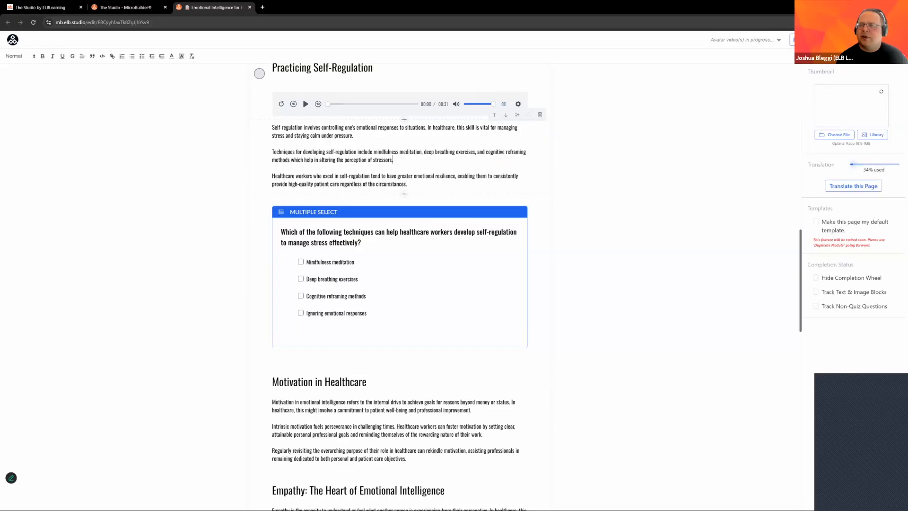
left_click(386, 113)
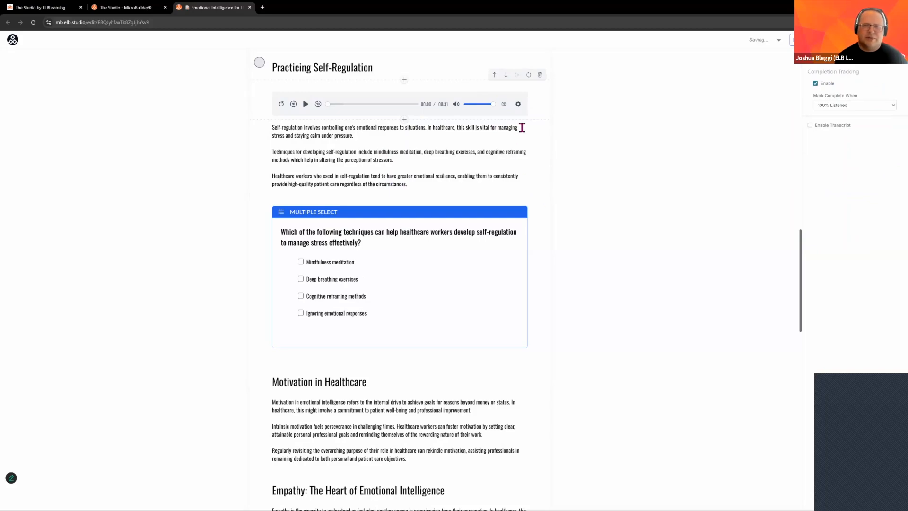
left_click(518, 105)
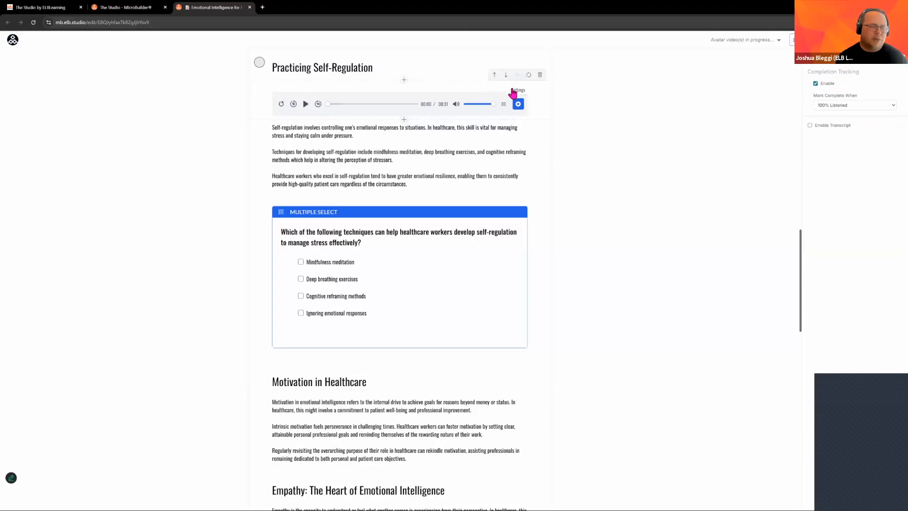
left_click(516, 97)
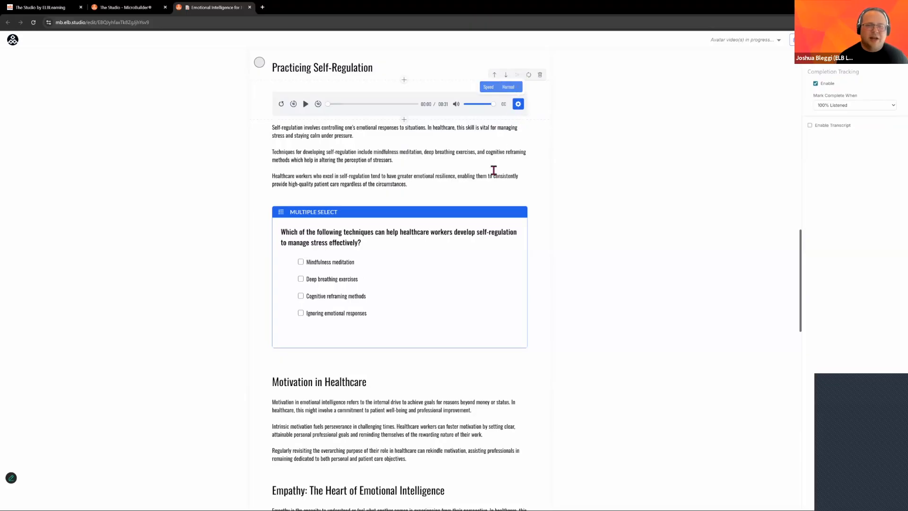
Step: Show and hide the subtitles on the self-regulation audio player
key("c")
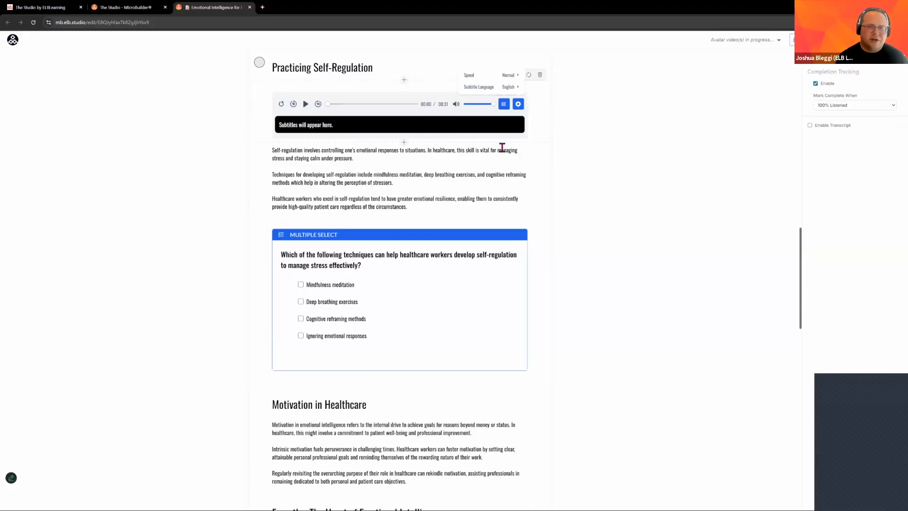
key("c")
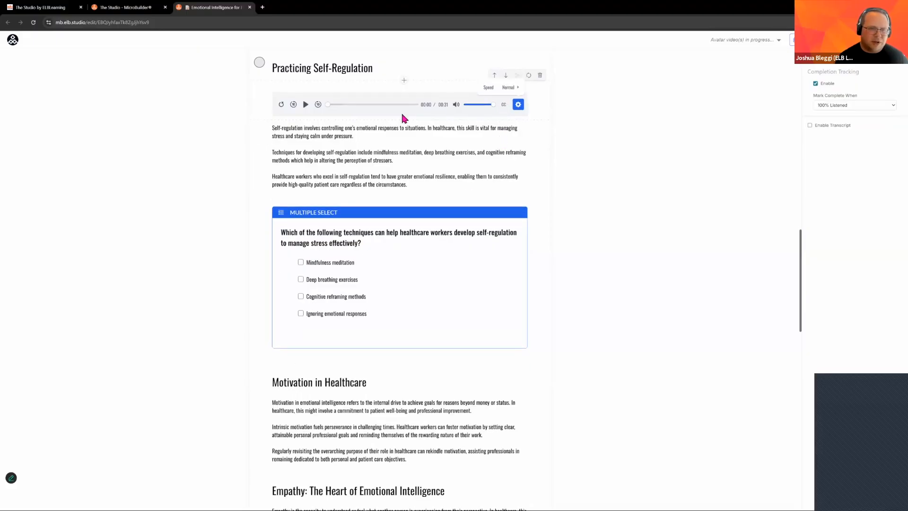
scroll(450, 203, "up", 15)
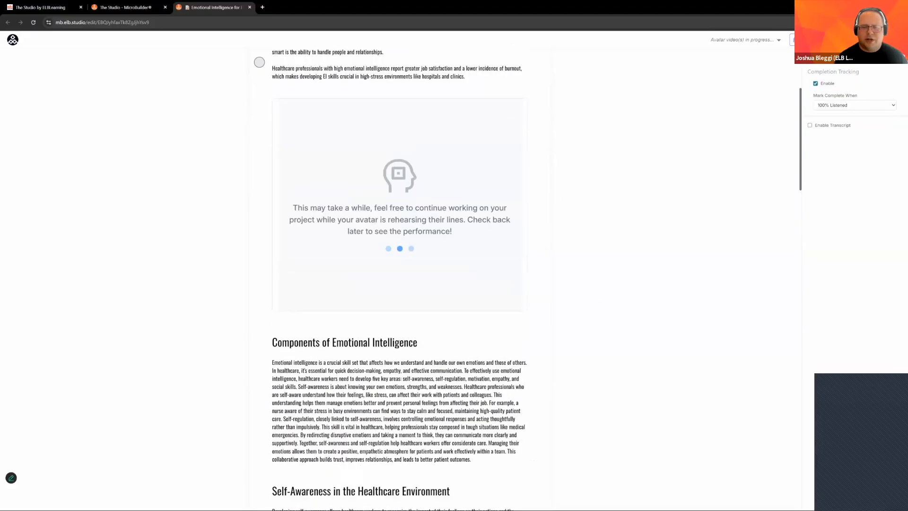
scroll(527, 202, "down", 12)
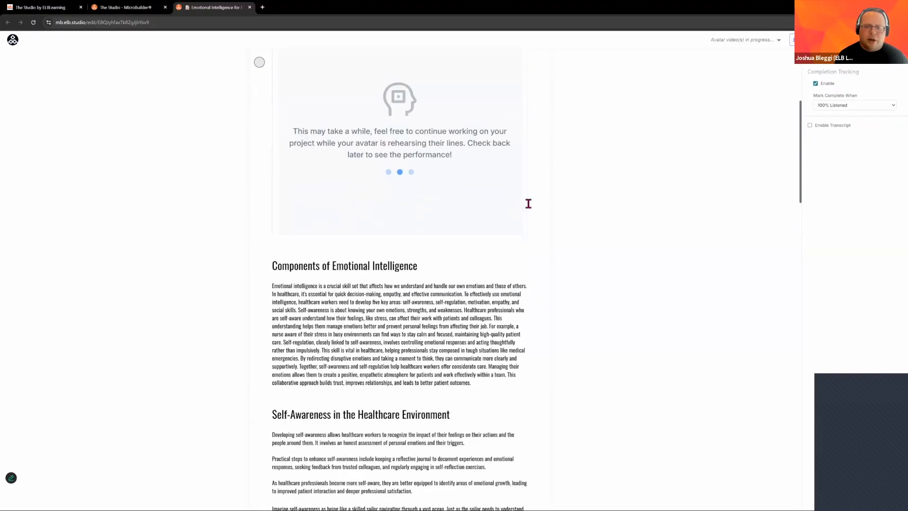
Step: Open the page translation settings and examine the target languages with their supported features and voices
left_click(549, 154)
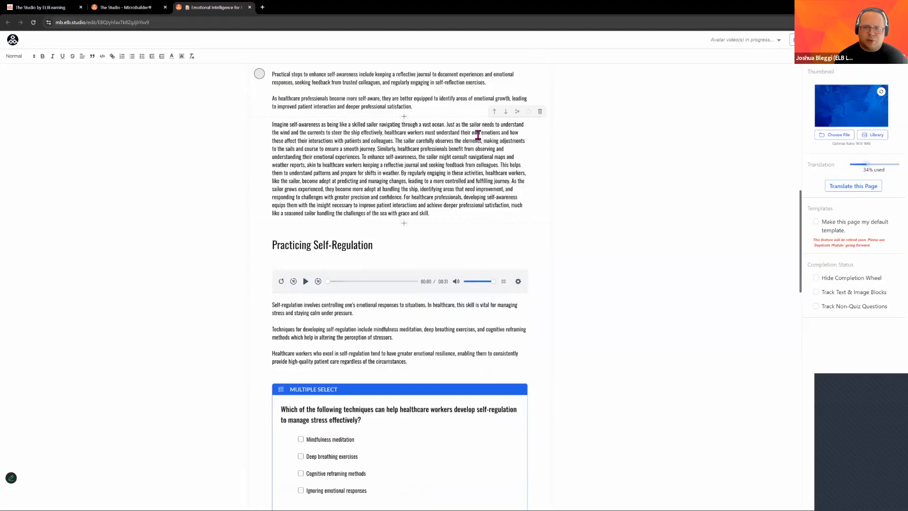
scroll(478, 135, "up", 12)
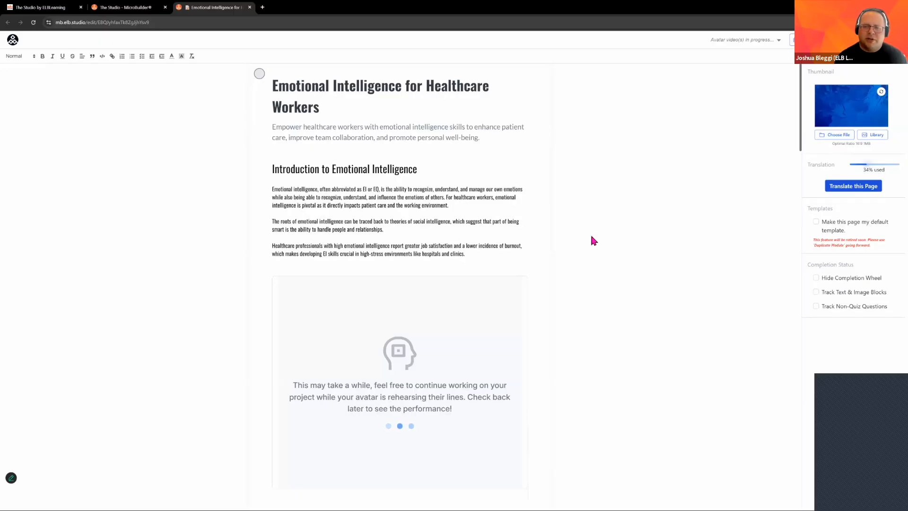
left_click(853, 186)
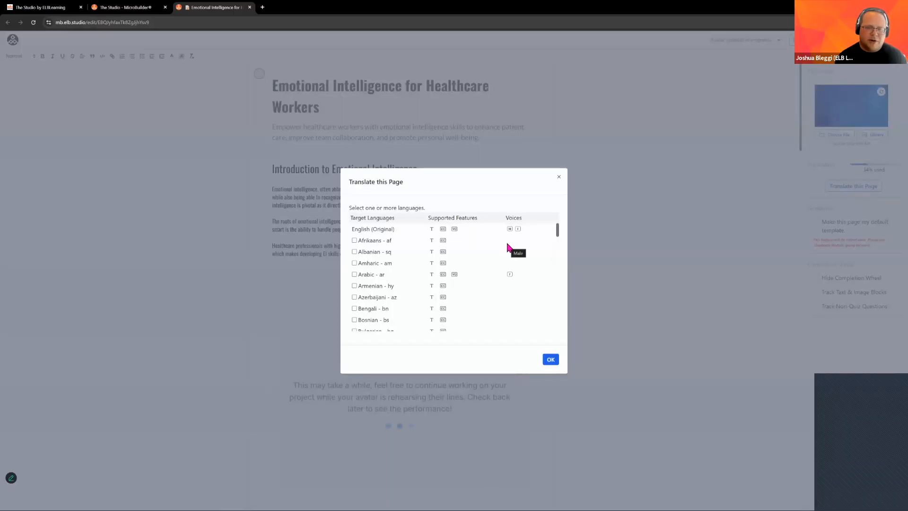
scroll(508, 247, "down", 1)
scroll(508, 247, "up", 1)
scroll(509, 246, "down", 3)
scroll(508, 243, "down", 7)
scroll(509, 260, "down", 5)
scroll(509, 257, "up", 5)
scroll(511, 260, "up", 10)
scroll(511, 263, "down", 5)
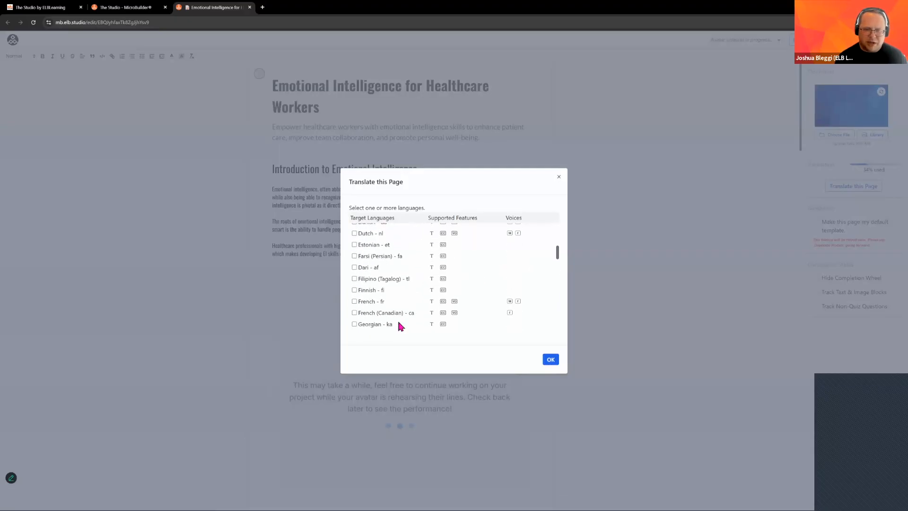
Step: Select French and Italian as target languages and confirm the page translation
left_click(419, 286)
scroll(420, 286, "down", 1)
scroll(419, 289, "down", 5)
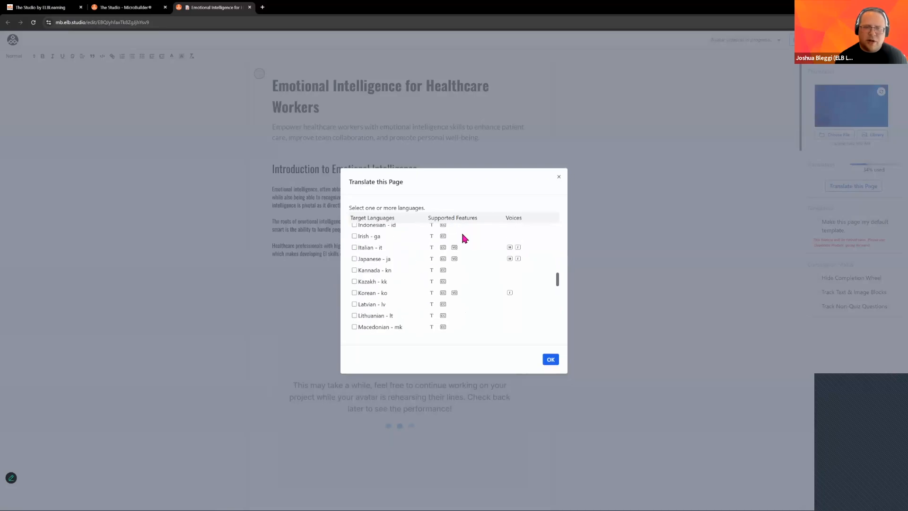
left_click(355, 248)
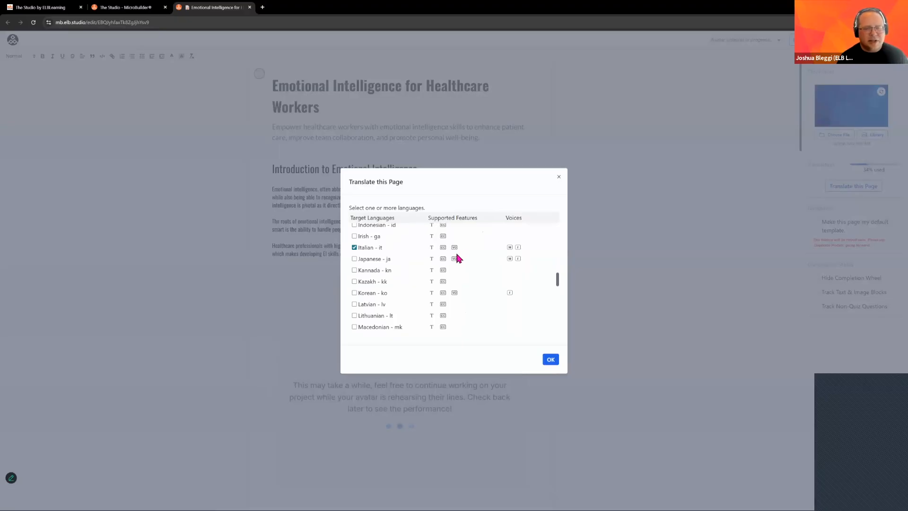
scroll(457, 256, "up", 5)
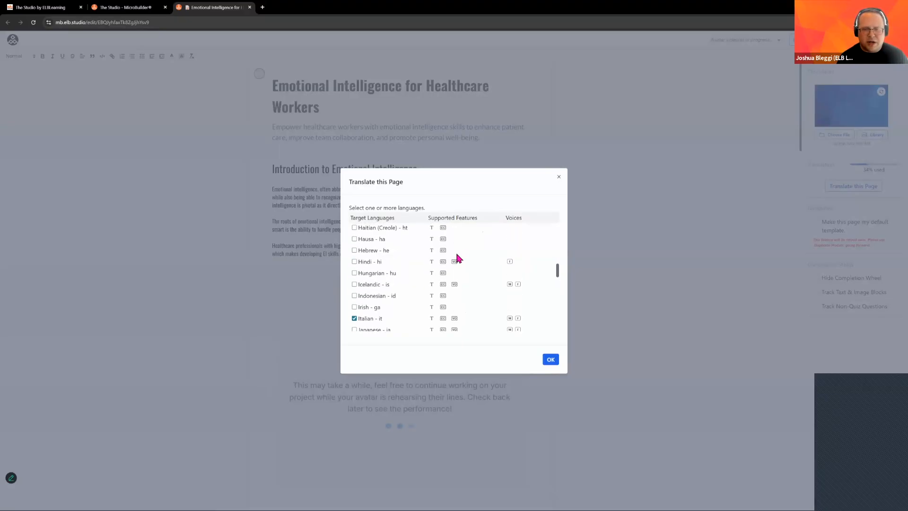
scroll(498, 235, "up", 3)
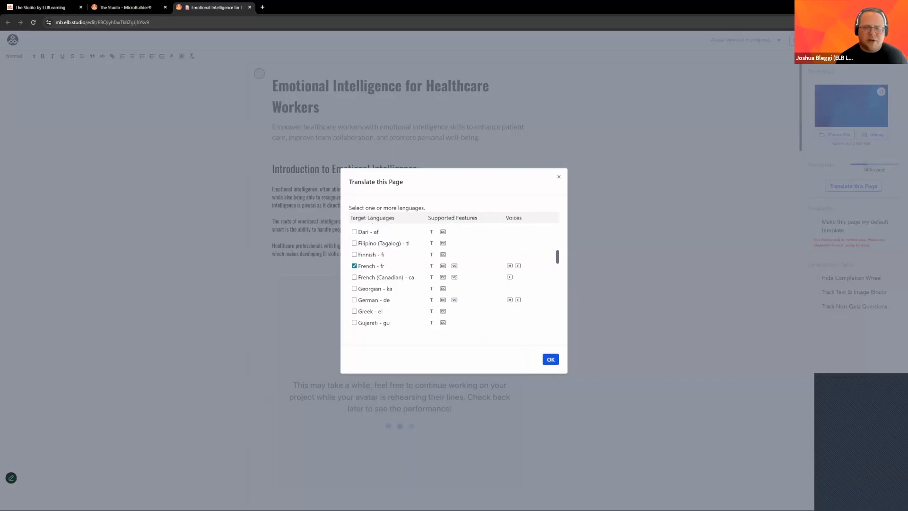
left_click(550, 360)
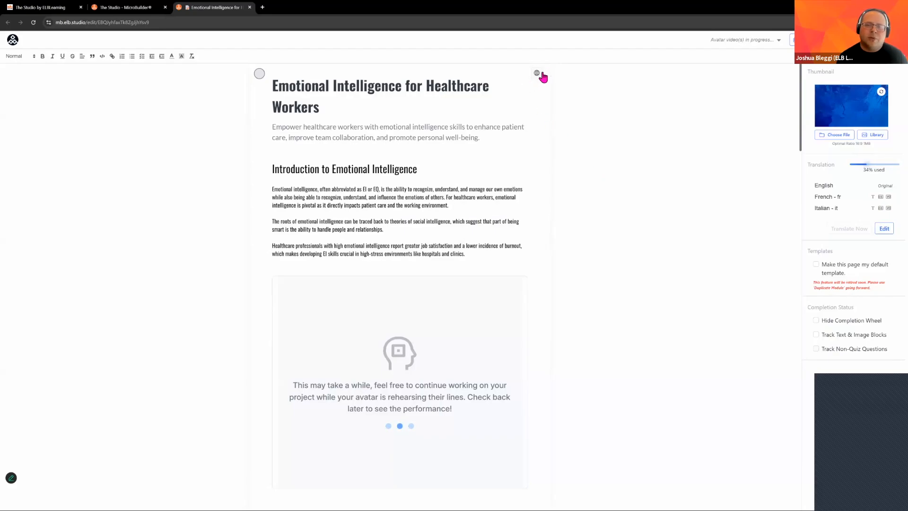
Step: Display the page in French and briefly play the audio under "Pratiquer l'autorégulation"
left_click(541, 74)
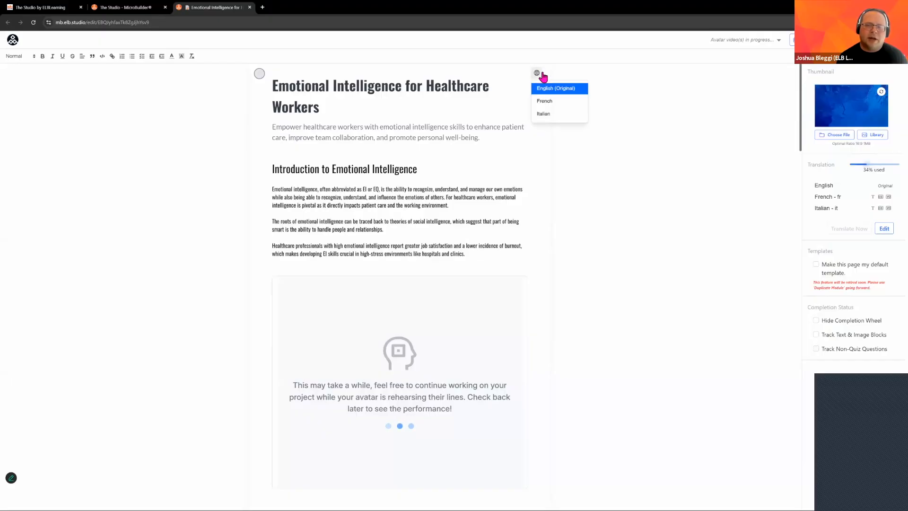
left_click(556, 105)
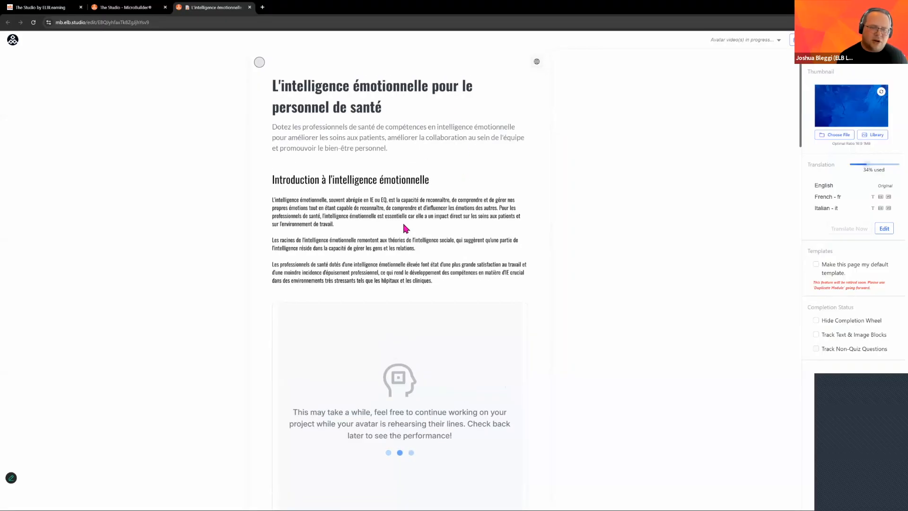
scroll(402, 221, "down", 10)
scroll(414, 250, "down", 8)
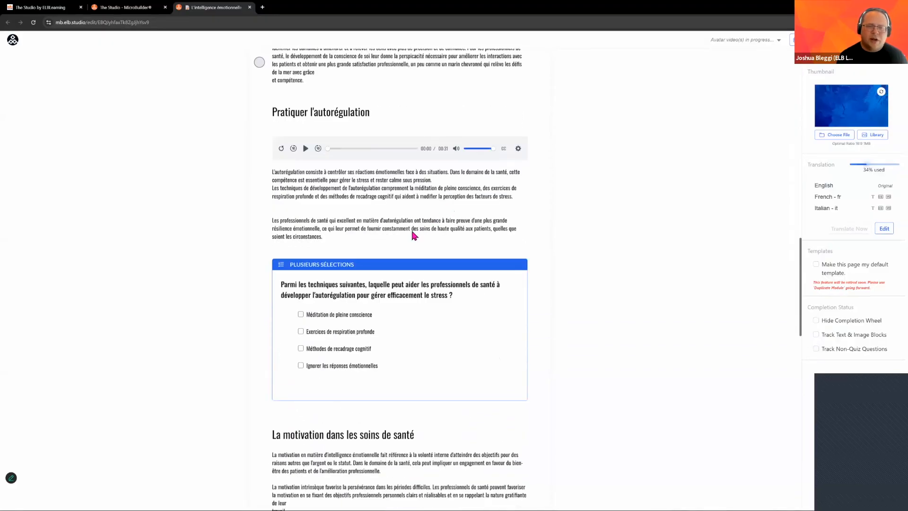
scroll(511, 257, "up", 2)
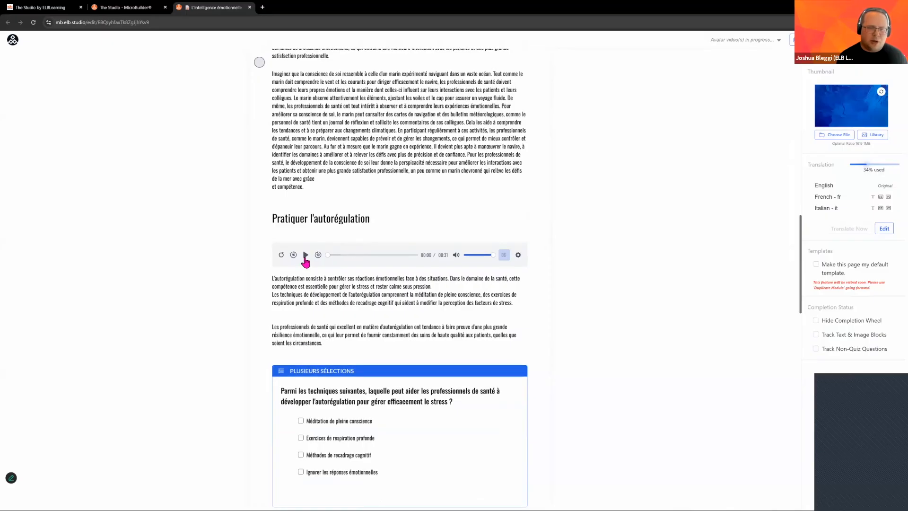
left_click(307, 258)
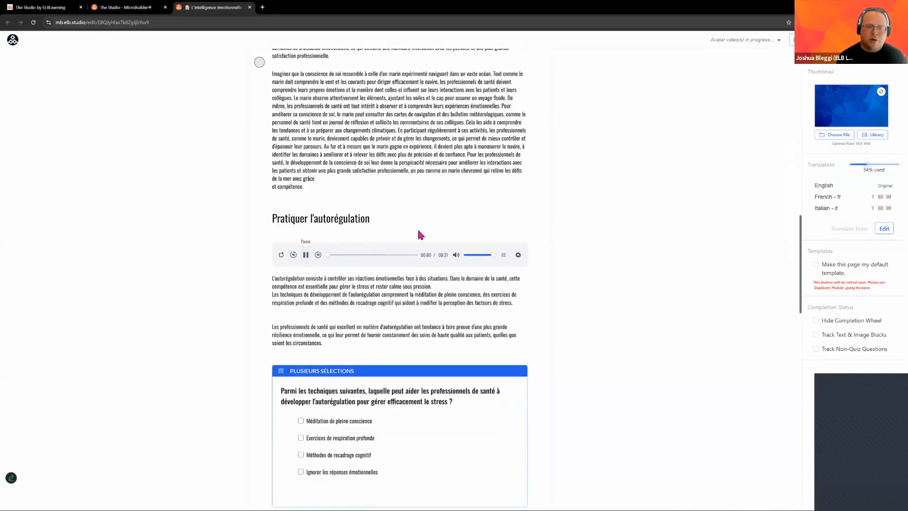
key("space")
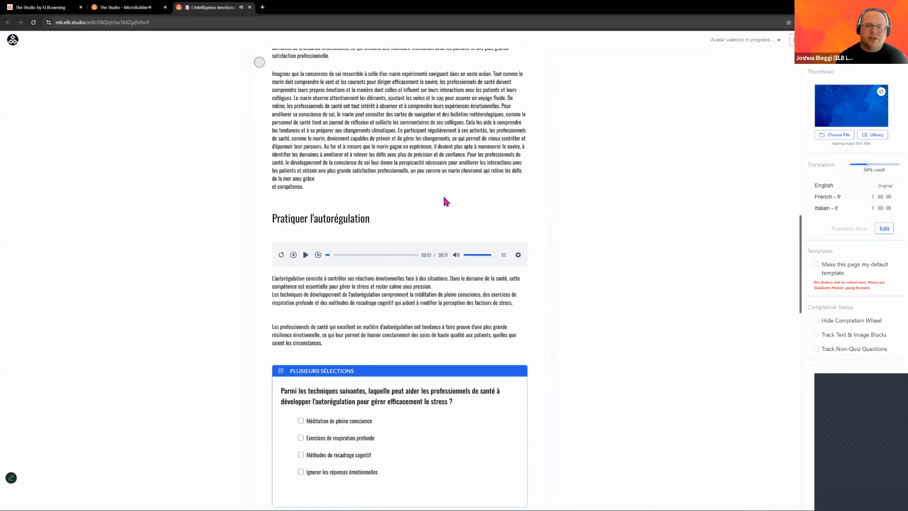
Step: View the page in Italian and French, and return it to the original English version
scroll(514, 71, "up", 15)
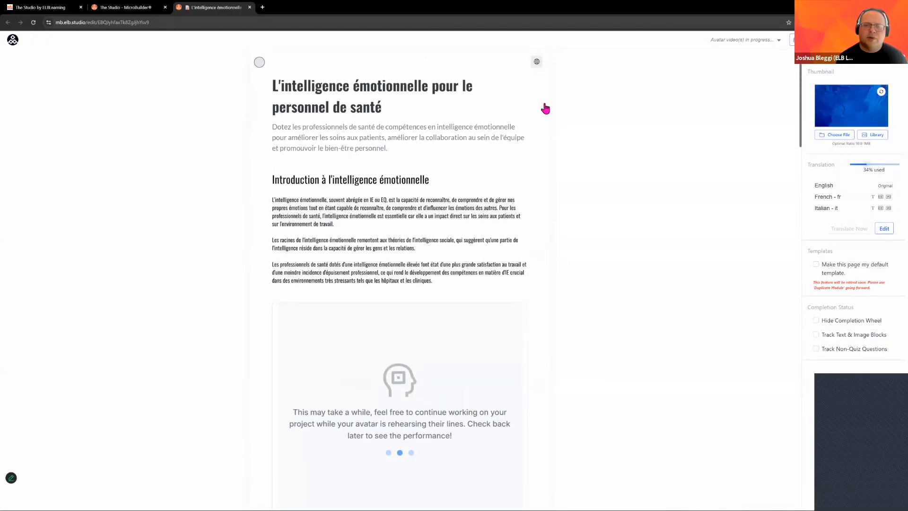
left_click(536, 62)
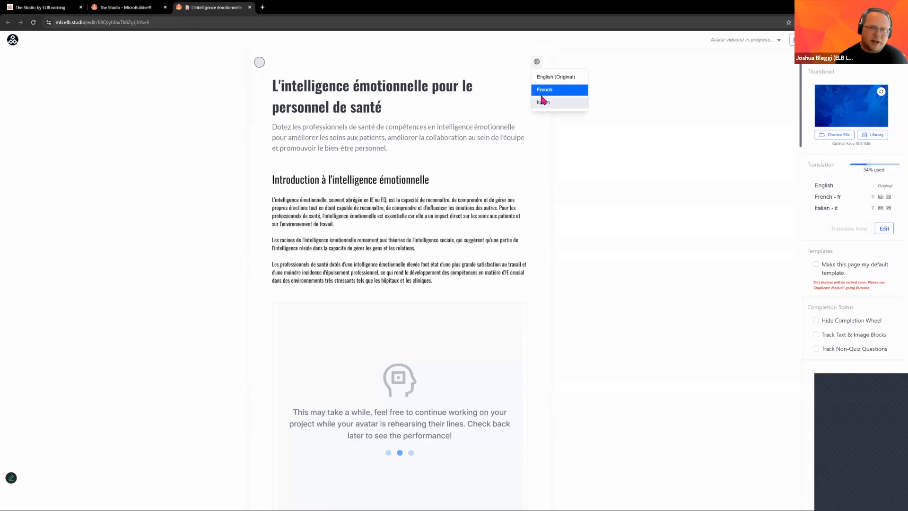
left_click(543, 102)
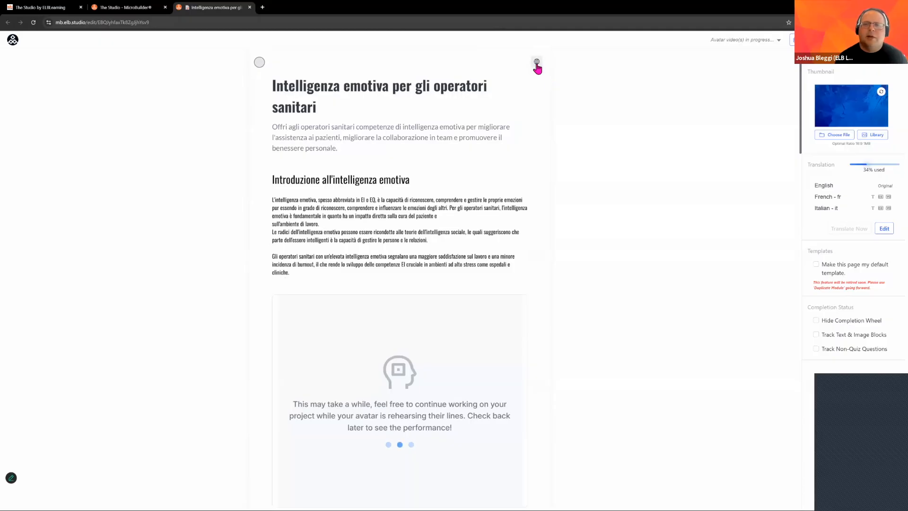
left_click(537, 62)
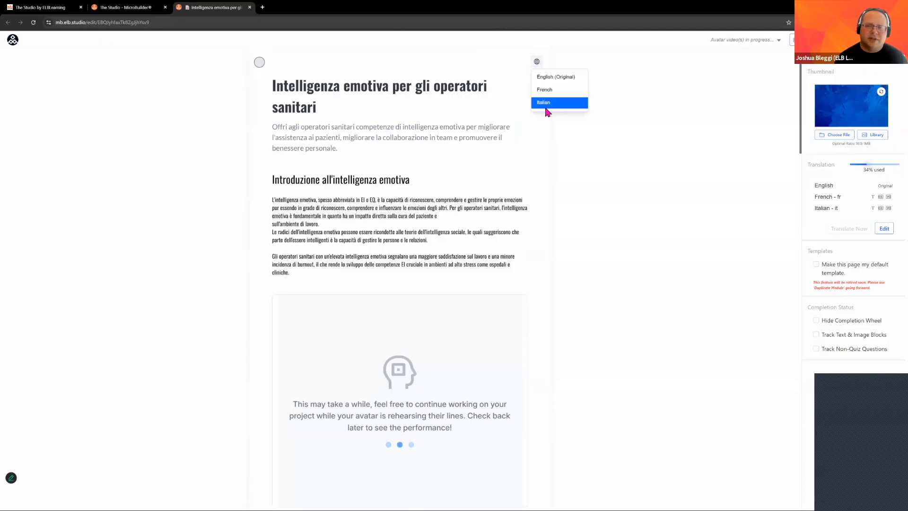
left_click(545, 89)
left_click(537, 62)
left_click(556, 76)
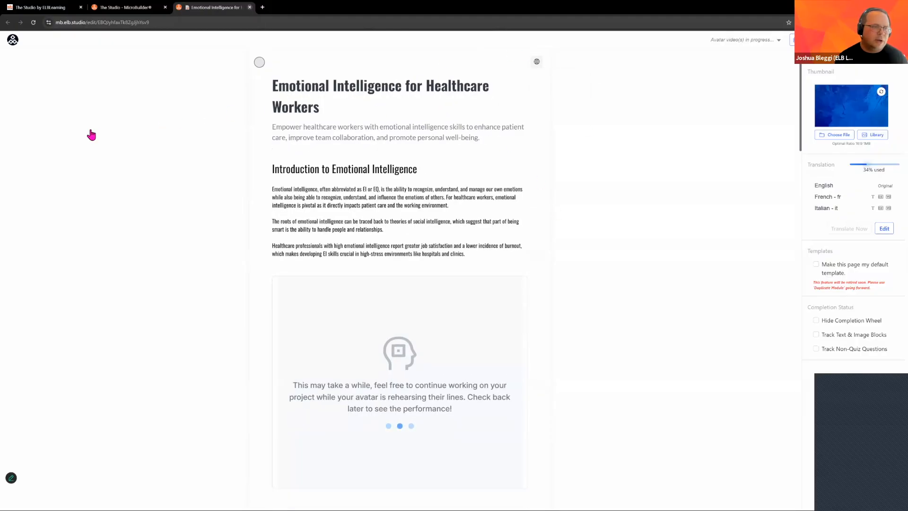
Step: Close the module's editor tab and reopen the module for editing to refresh its content
left_click(250, 7)
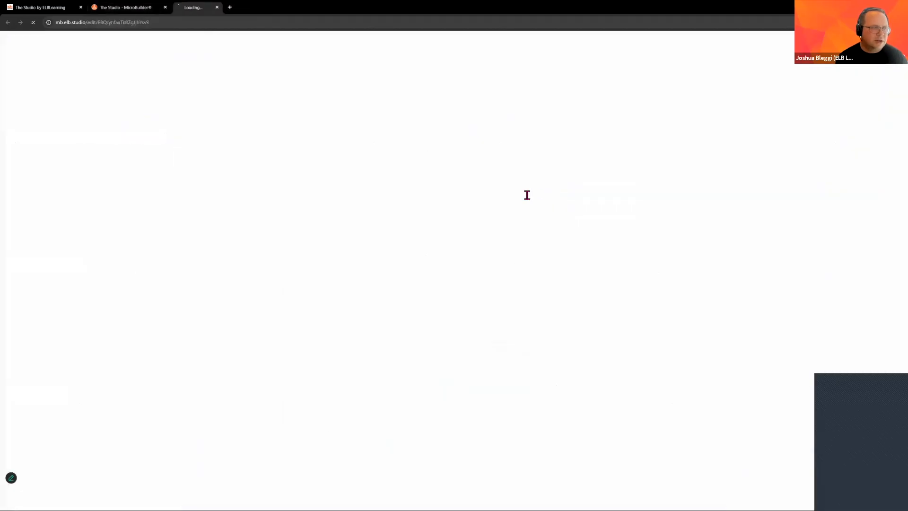
scroll(444, 225, "down", 15)
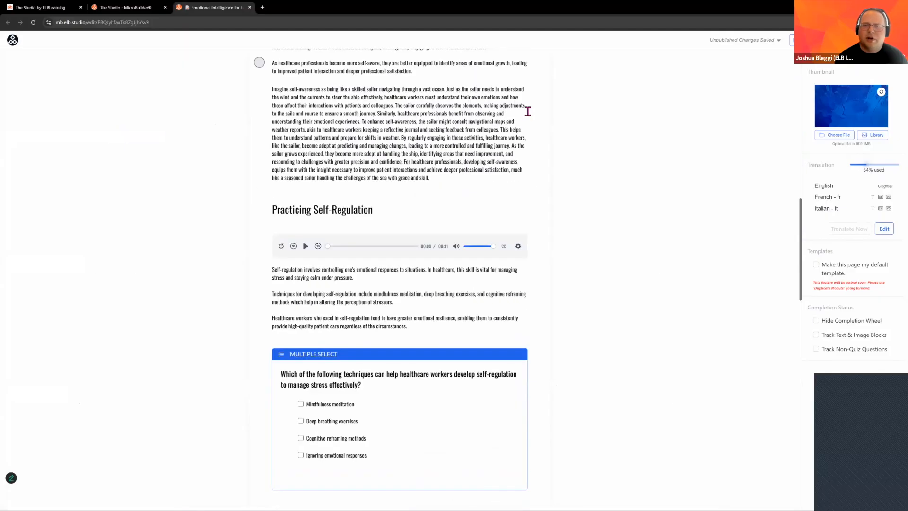
scroll(539, 71, "up", 12)
scroll(539, 100, "up", 2)
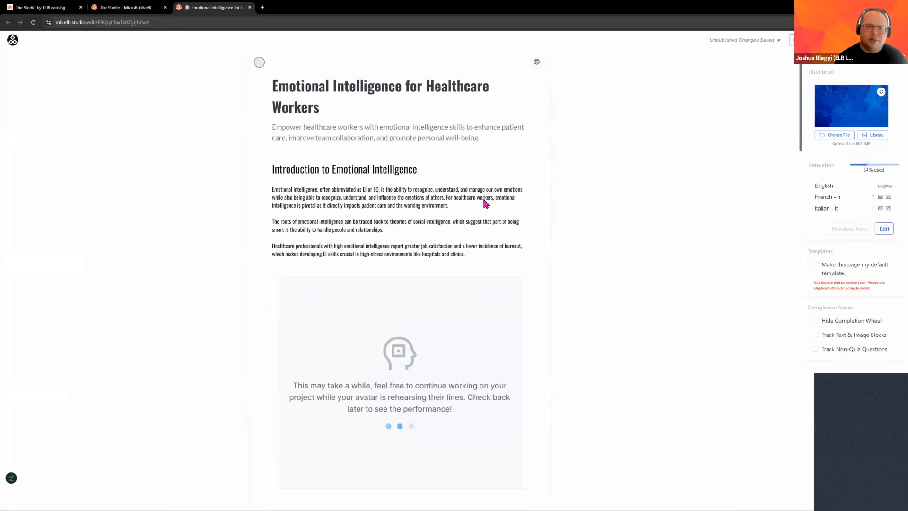
Step: Display the reloaded page in French and play the self-regulation narration, showing its subtitles briefly before pausing
left_click(536, 62)
left_click(549, 90)
scroll(293, 260, "down", 20)
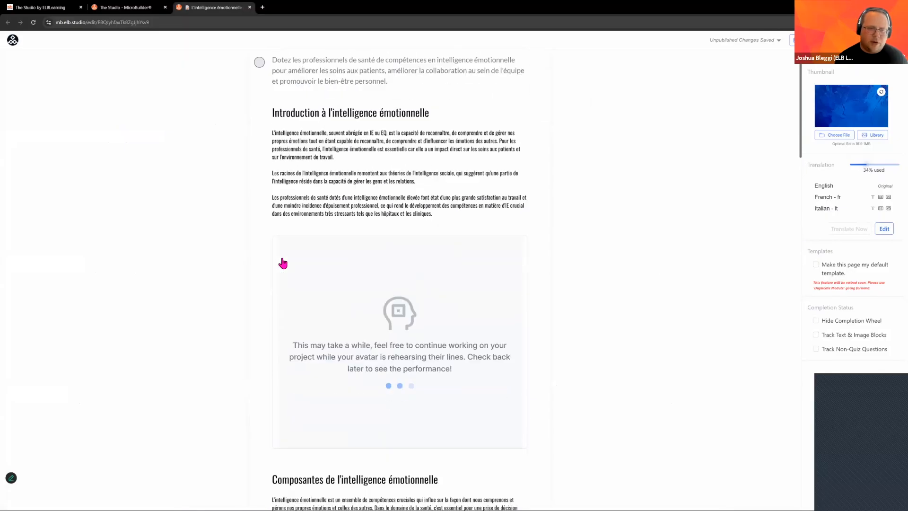
left_click(306, 255)
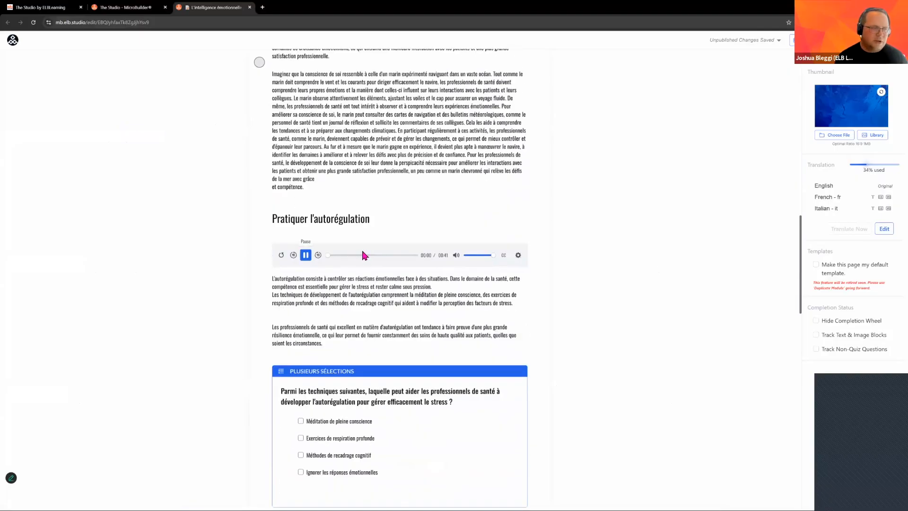
left_click(504, 255)
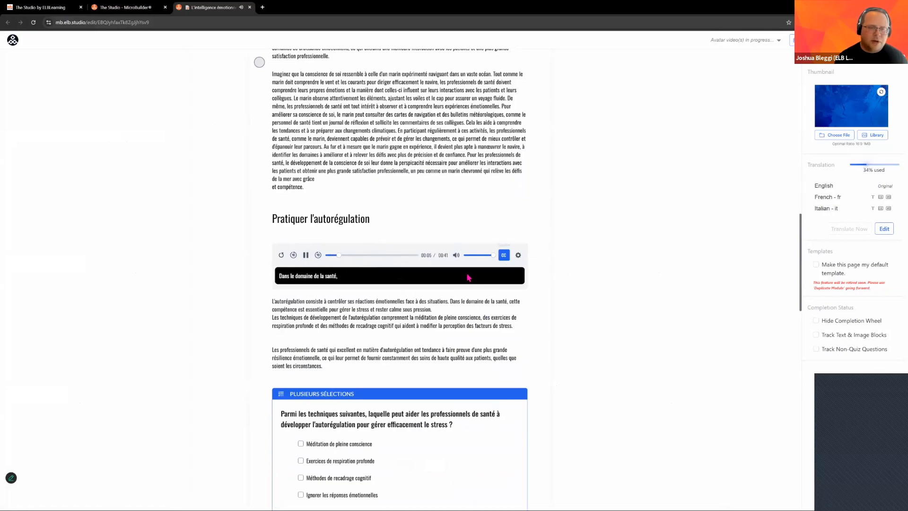
left_click(504, 255)
left_click(306, 255)
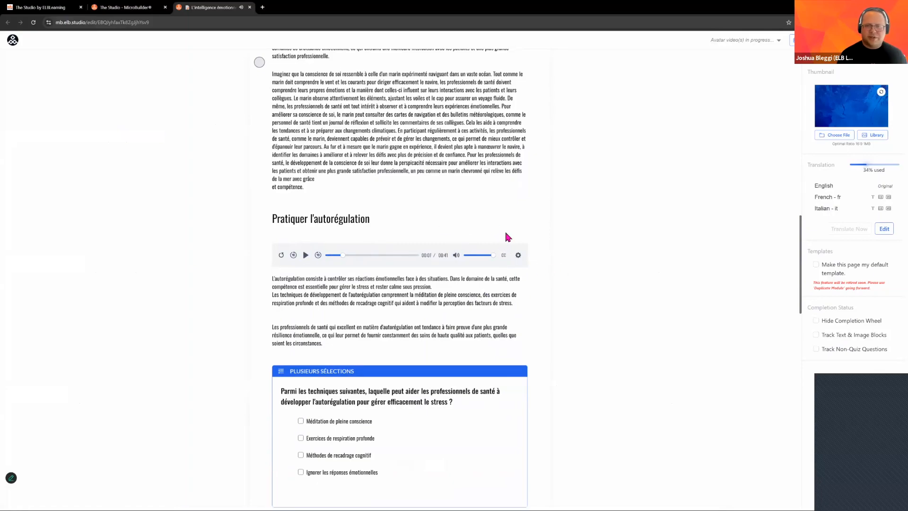
Step: Play the avatar video in the French introduction briefly and pause it
scroll(539, 187, "up", 4)
scroll(540, 187, "up", 10)
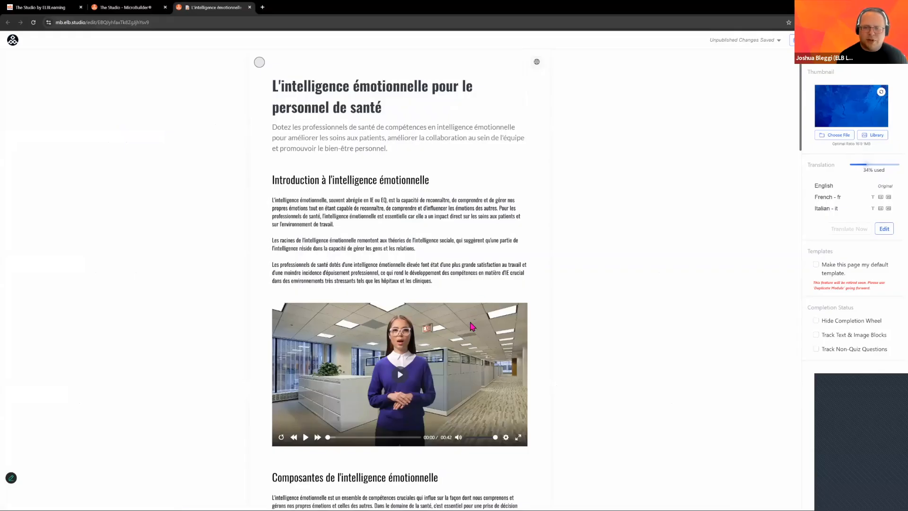
left_click(400, 375)
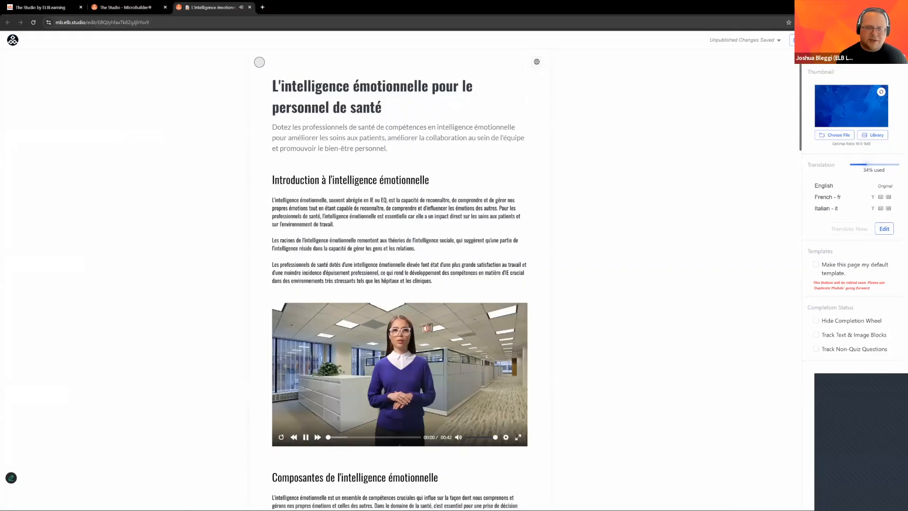
left_click(401, 375)
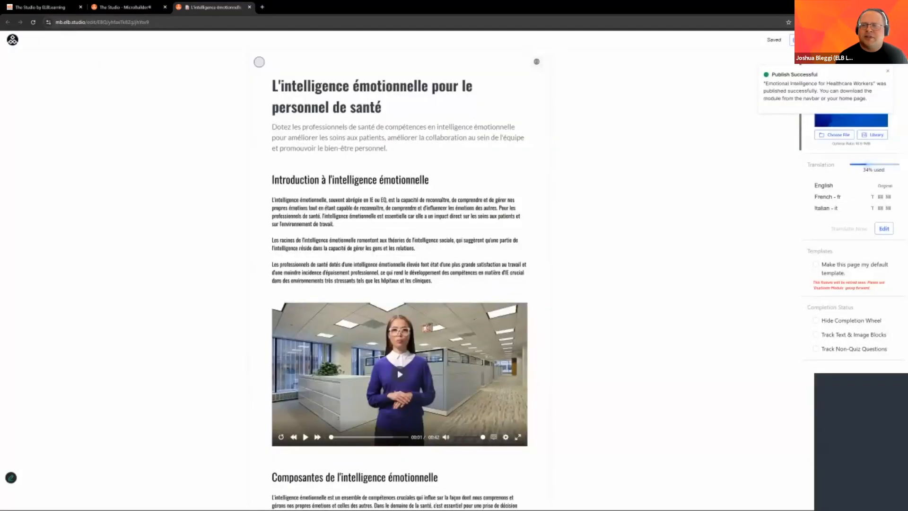
Step: View the module's download formats and the private share link options, leaving both without creating anything
left_click(799, 40)
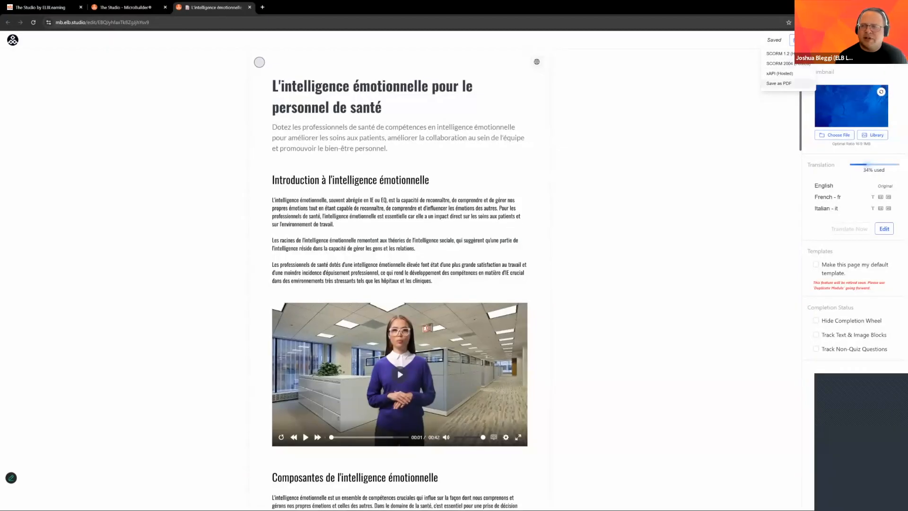
left_click(817, 40)
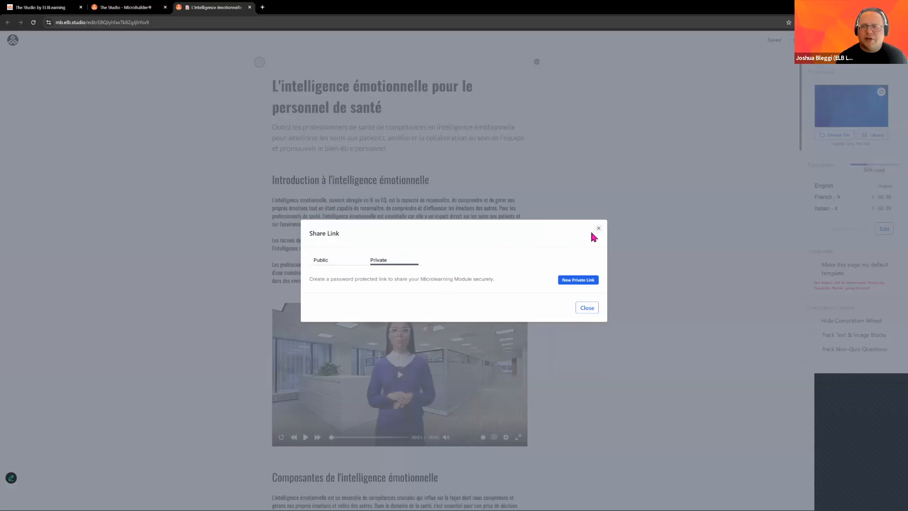
left_click(598, 228)
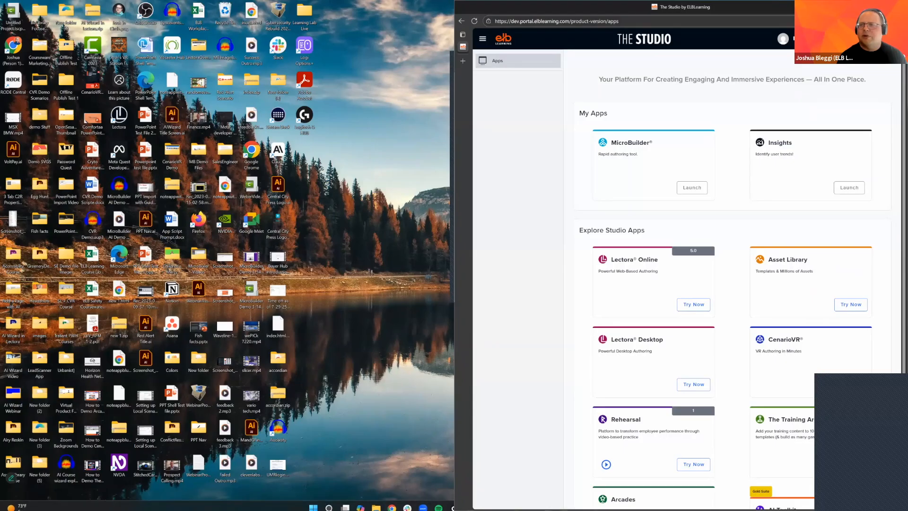
Step: Bring up The Studio portal in a Chrome window and an Edge window and arrange the two side by side
mouse_move(705, 14)
left_mouse_down()
mouse_move(716, 68)
mouse_move(773, 17)
mouse_move(702, 17)
left_mouse_up()
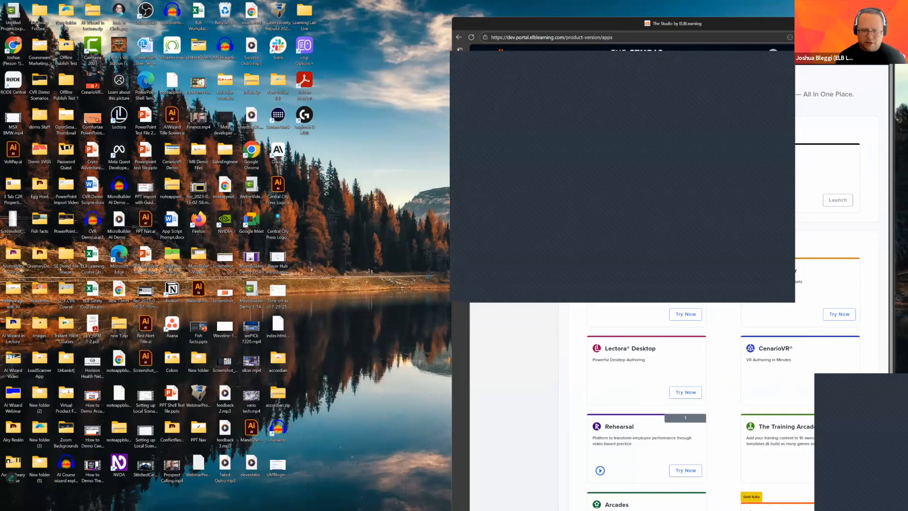
key("alt+F4")
key("super+d")
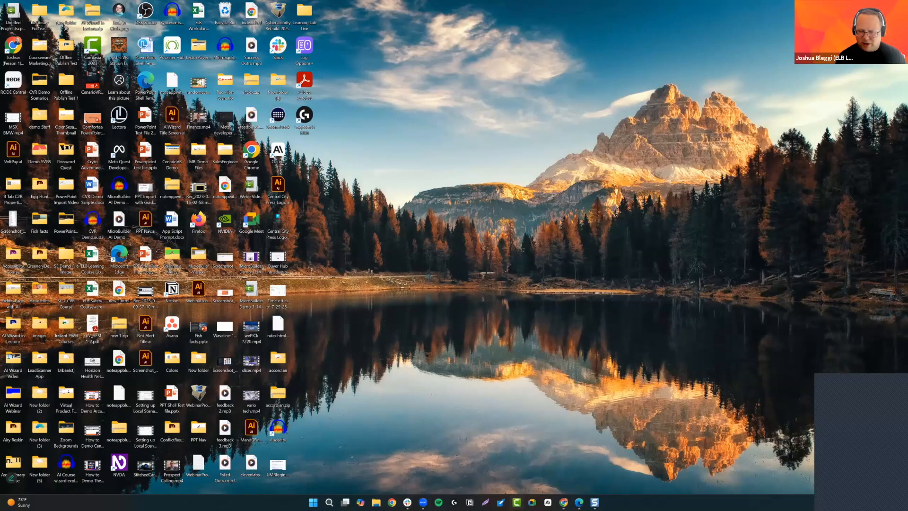
mouse_move(563, 501)
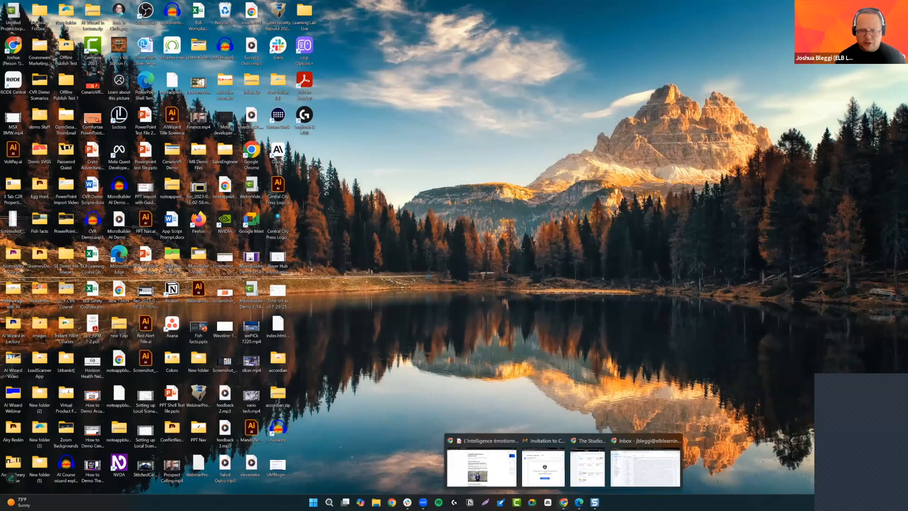
left_click(587, 467)
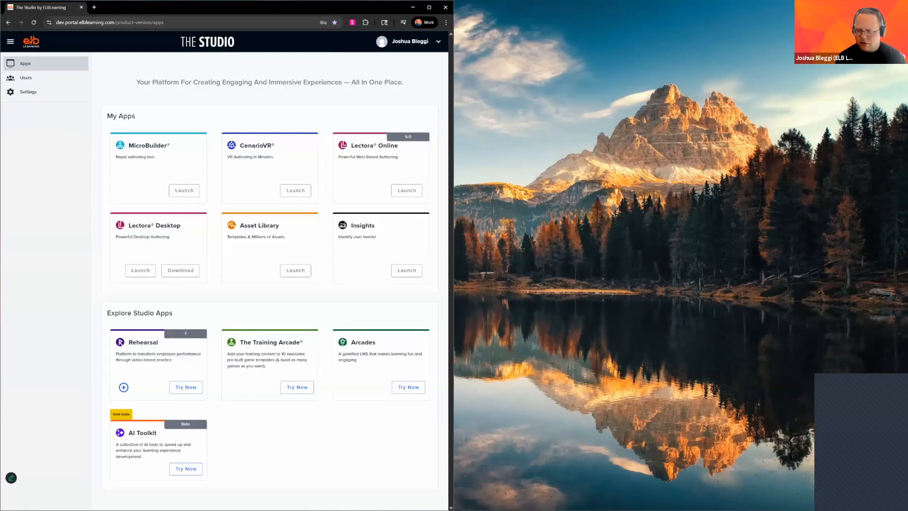
mouse_move(579, 502)
left_click(579, 454)
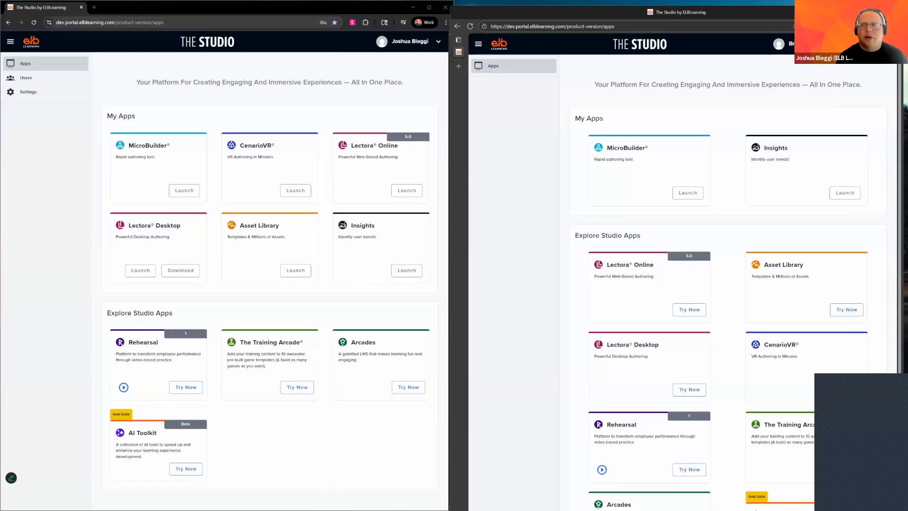
left_click_drag(542, 18, 907, 40)
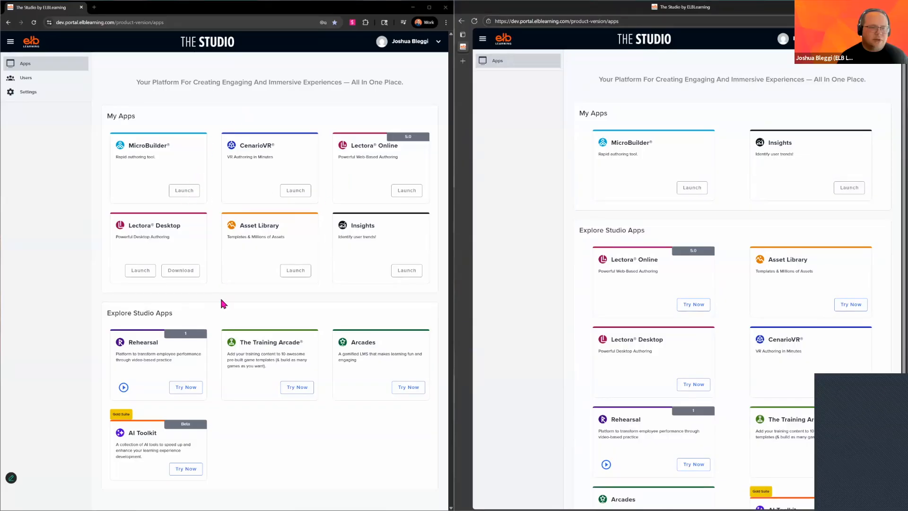
Step: Sign back in to The Studio in the Chrome window with the saved password, entering the device PIN to authorise it
left_click(244, 290)
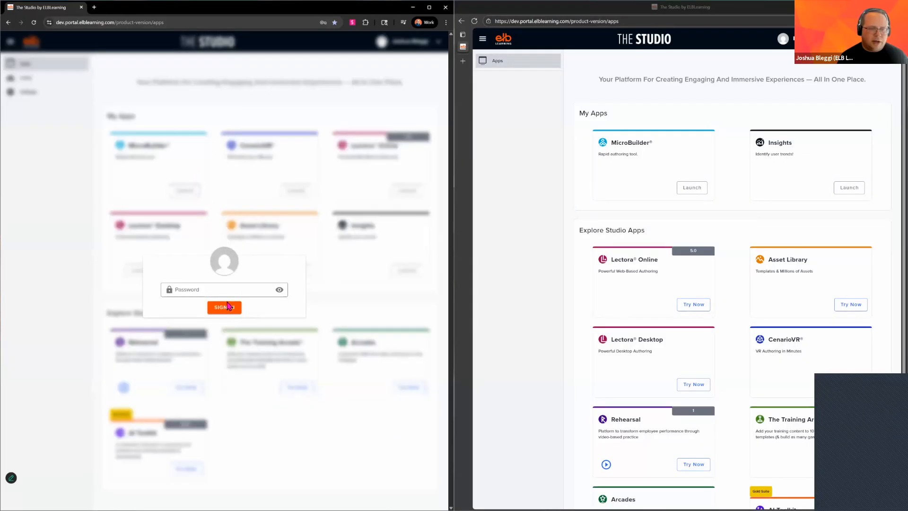
key("Return")
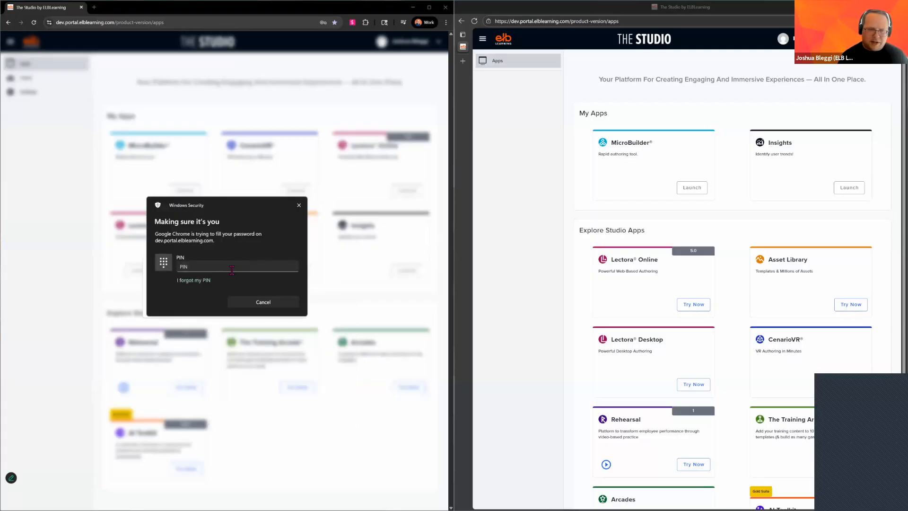
left_click(231, 270)
type("****")
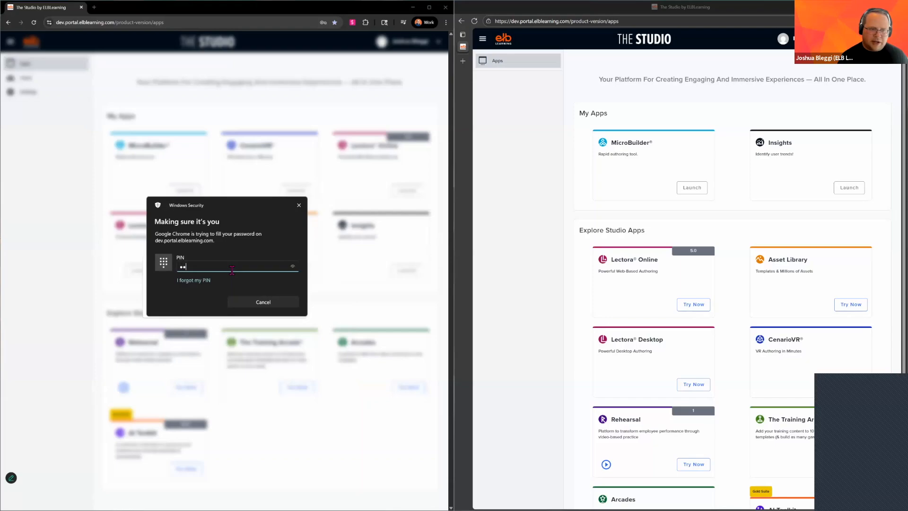
type("****")
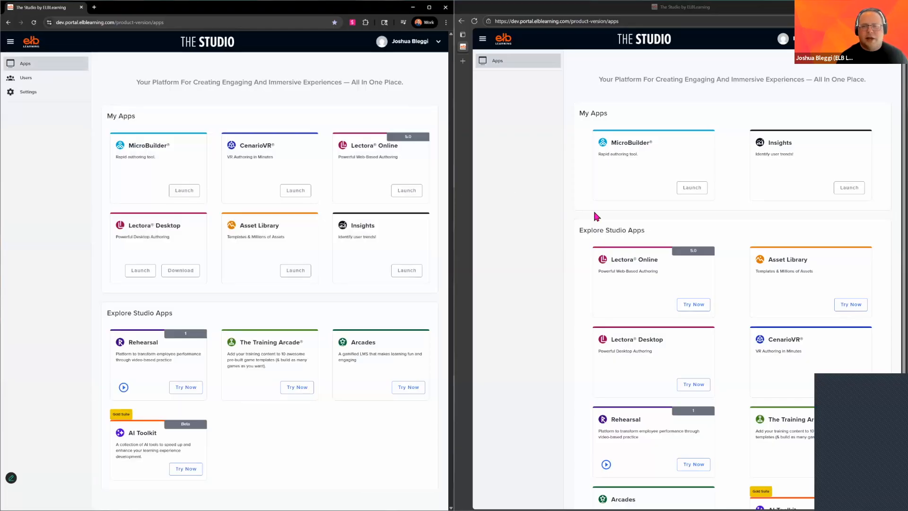
Step: Launch MicroBuilder in both windows, signing back in to the collaborator's Edge session with the saved account password
left_click(184, 190)
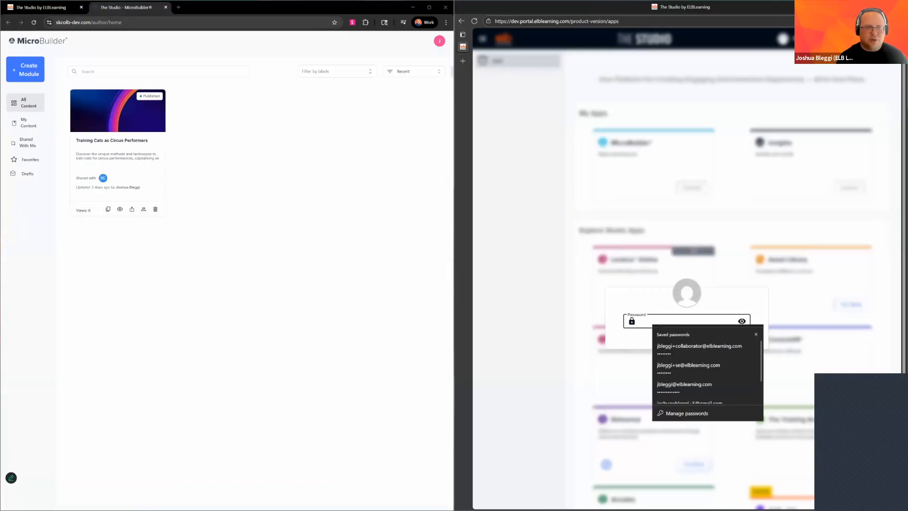
left_click(699, 349)
left_click(687, 339)
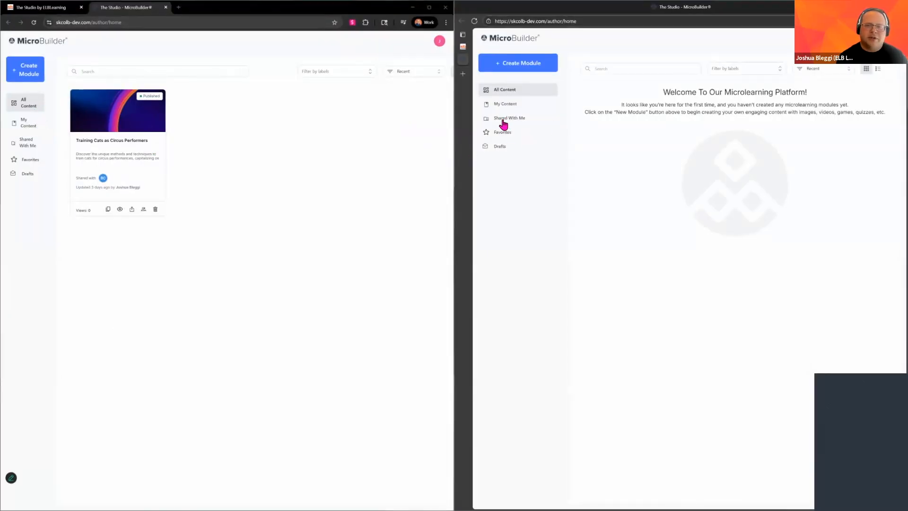
Step: List the modules shared with the collaborator and open Training Cats as Circus Performers for editing in both windows
left_click(532, 136)
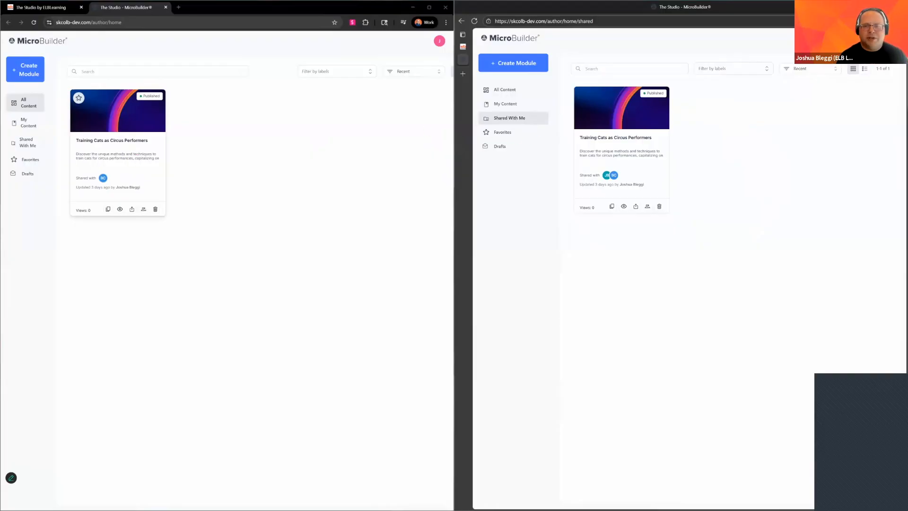
left_click(117, 142)
left_click(621, 140)
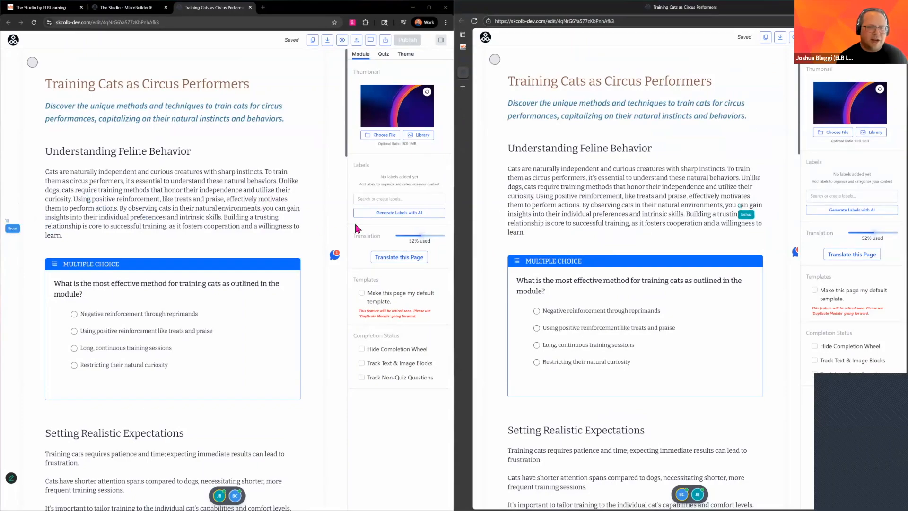
Step: Select the Understanding Feline Behavior paragraph in Chrome and the Setting Realistic Expectations text in Edge to demonstrate block locking
left_click(260, 188)
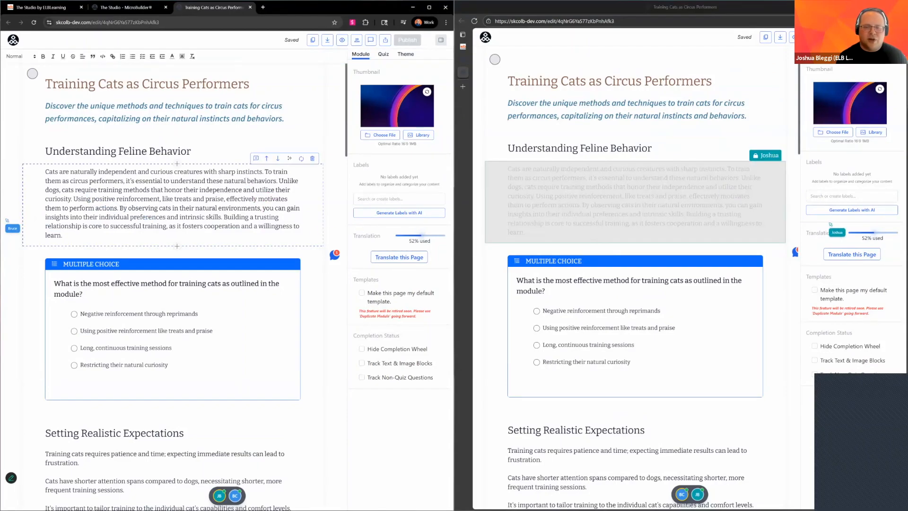
left_click(563, 450)
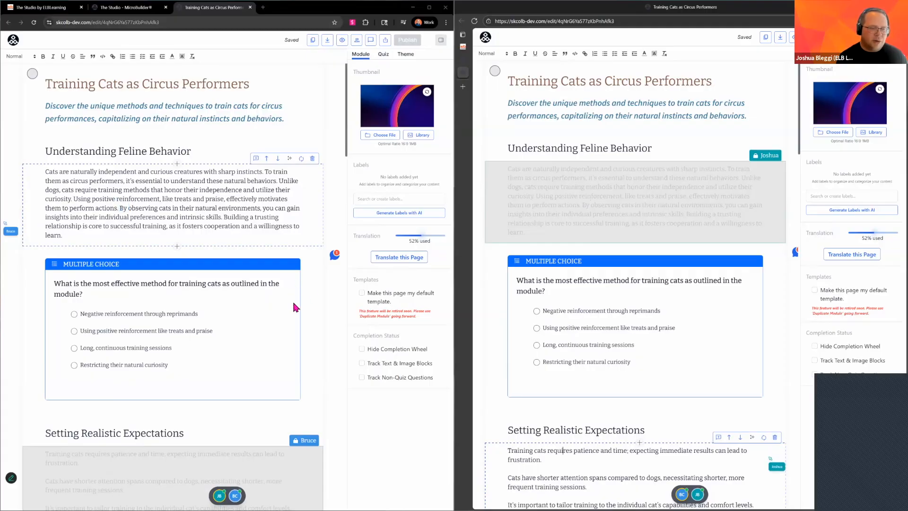
scroll(290, 364, "down", 4)
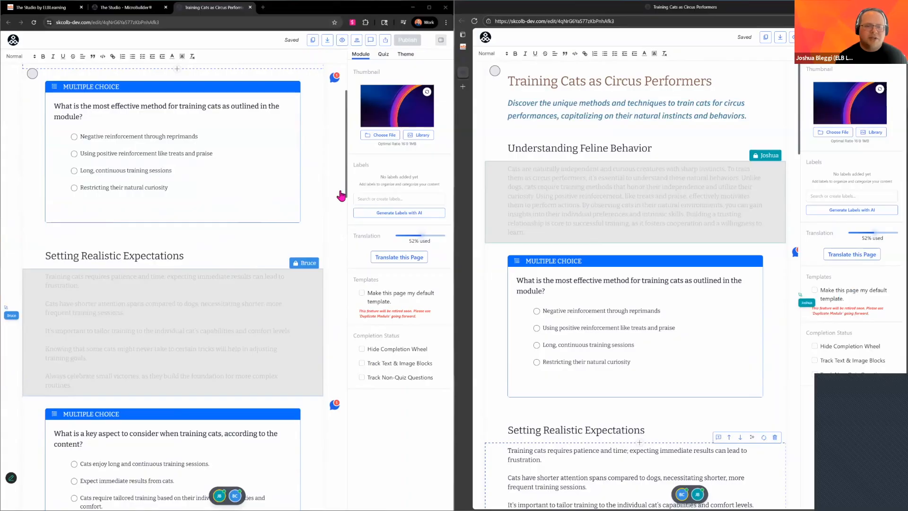
scroll(330, 239, "up", 2)
scroll(330, 239, "up", 1)
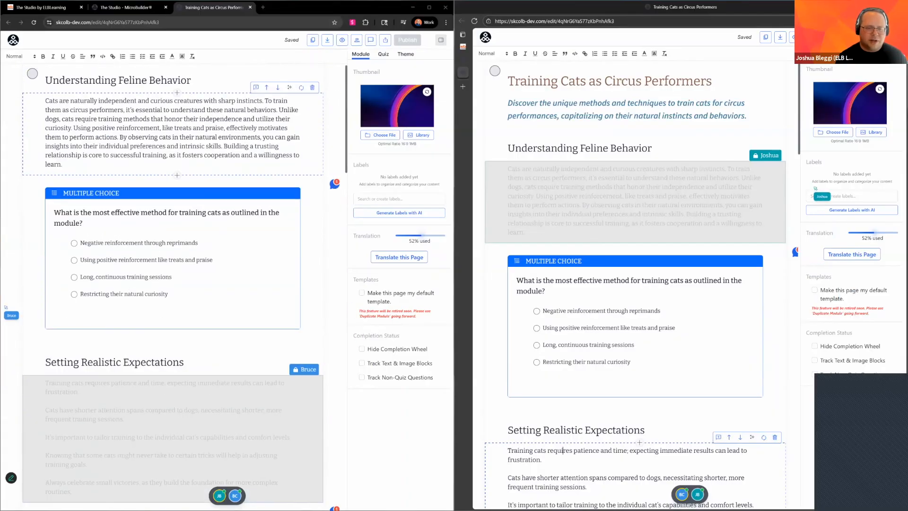
Step: View the module's open comments and its closed comments in the Chrome window
scroll(329, 239, "down", 2)
scroll(190, 284, "down", 2)
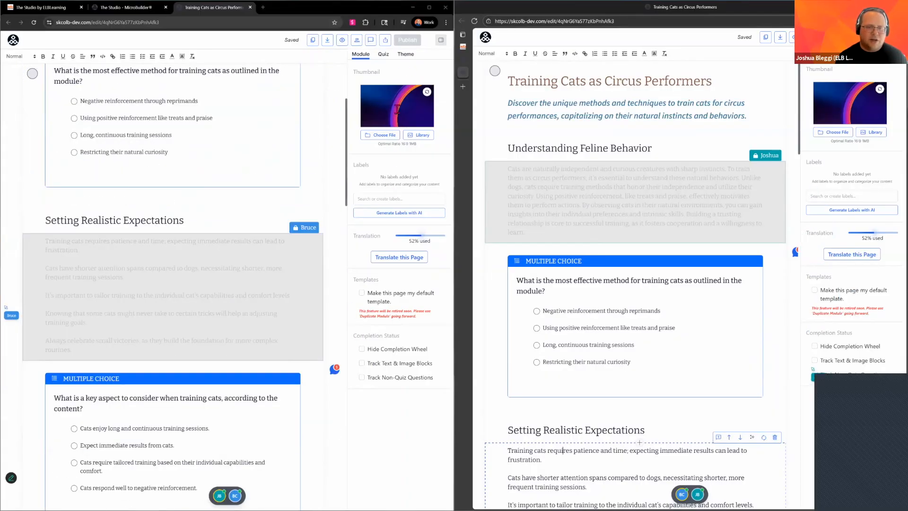
left_click(371, 40)
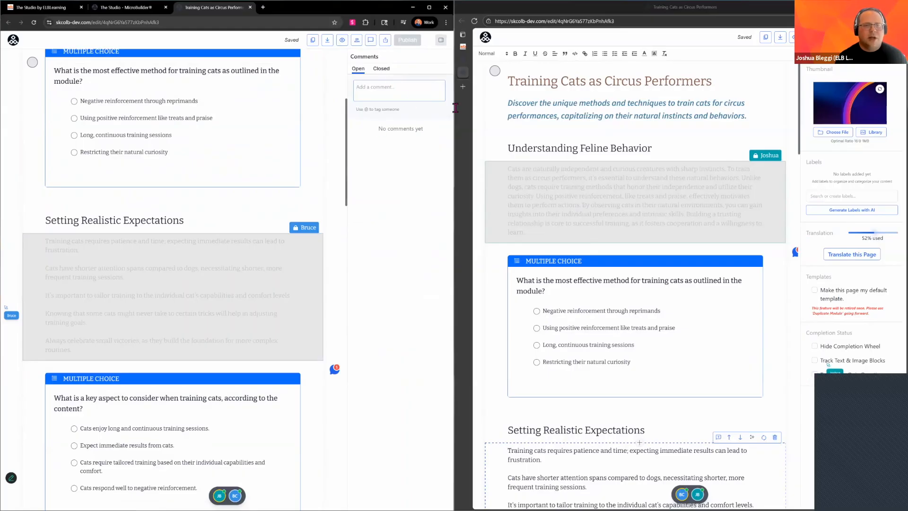
left_click(381, 69)
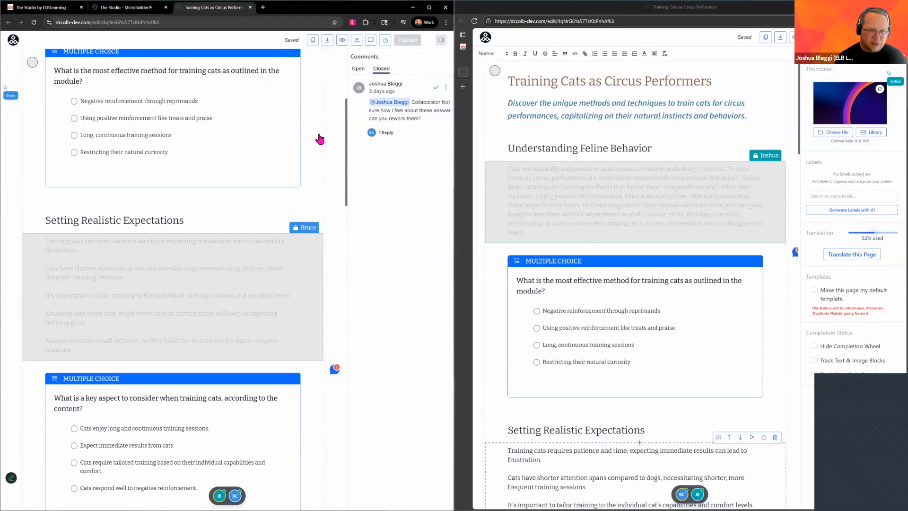
Step: Add a comment to the first multiple-choice question, tagging the collaborator with "Hey good job with this question"
scroll(293, 140, "up", 3)
left_click(265, 140)
left_click(256, 135)
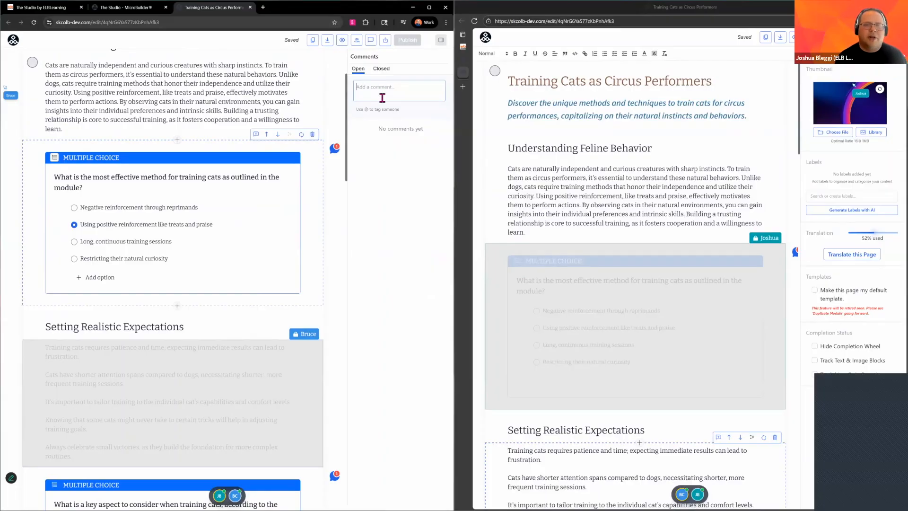
type("@")
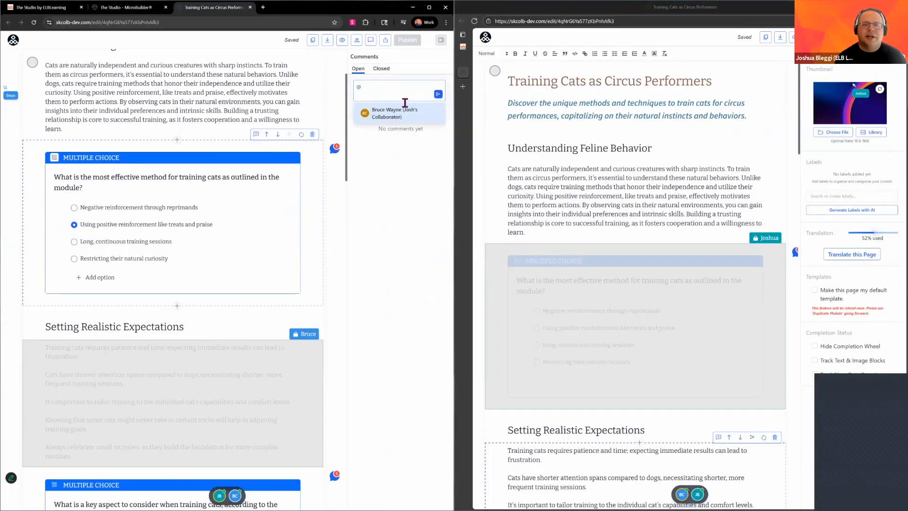
key("Return")
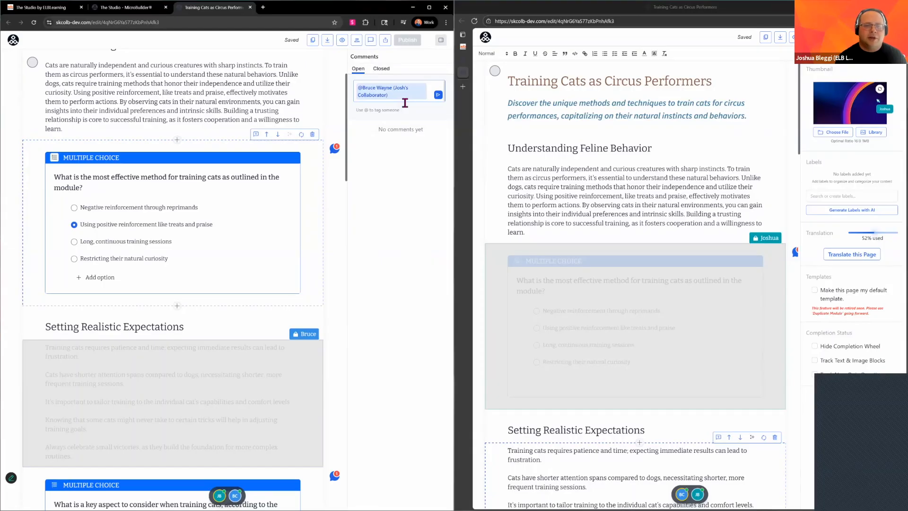
type("Hey ")
type("good job with th")
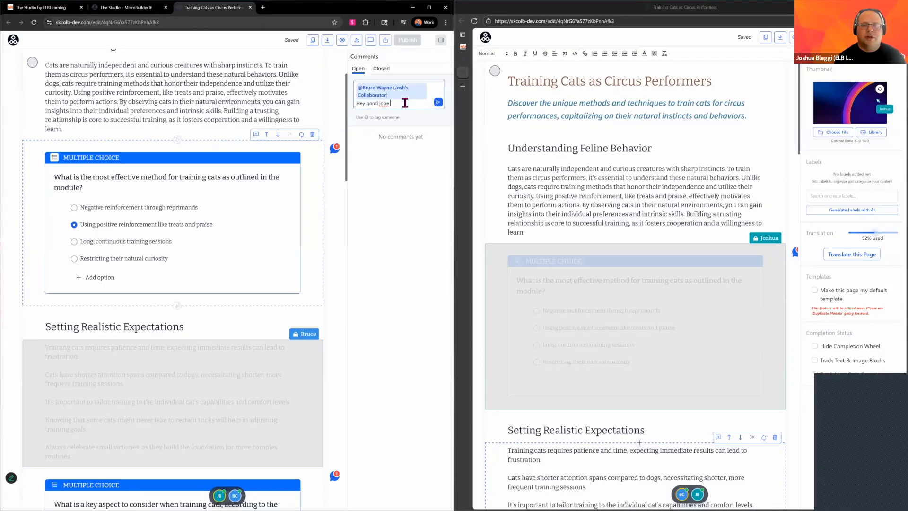
type("is question")
key("Return")
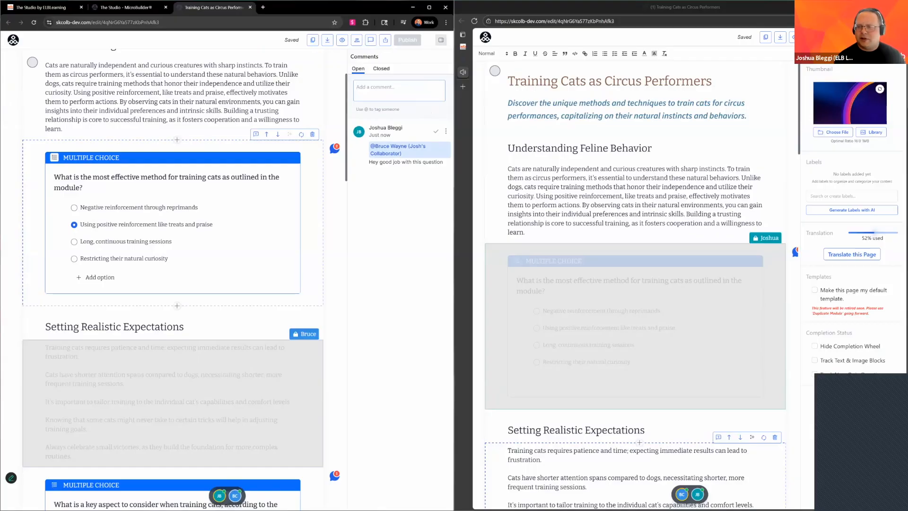
Step: View the question's comment in the collaborator's window, and leave the comments in Chrome by selecting the Understanding Feline Behavior paragraph
left_click(795, 253)
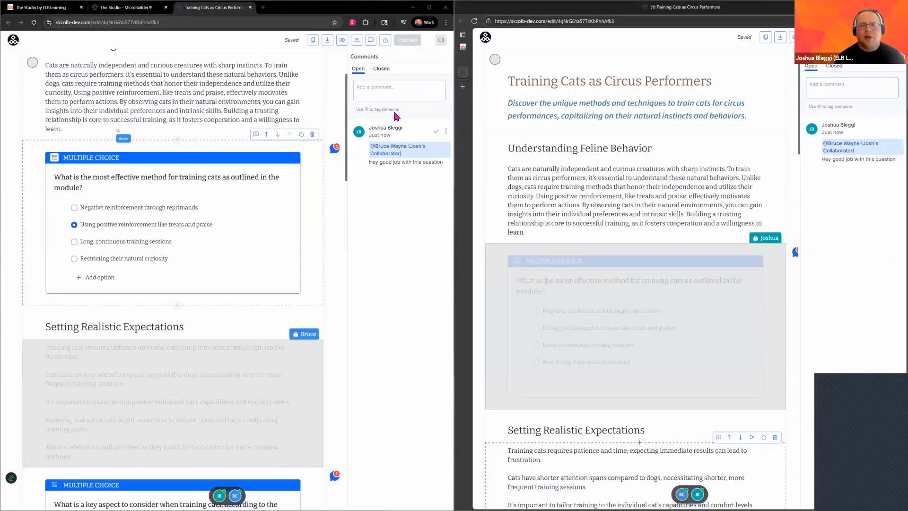
left_click(335, 114)
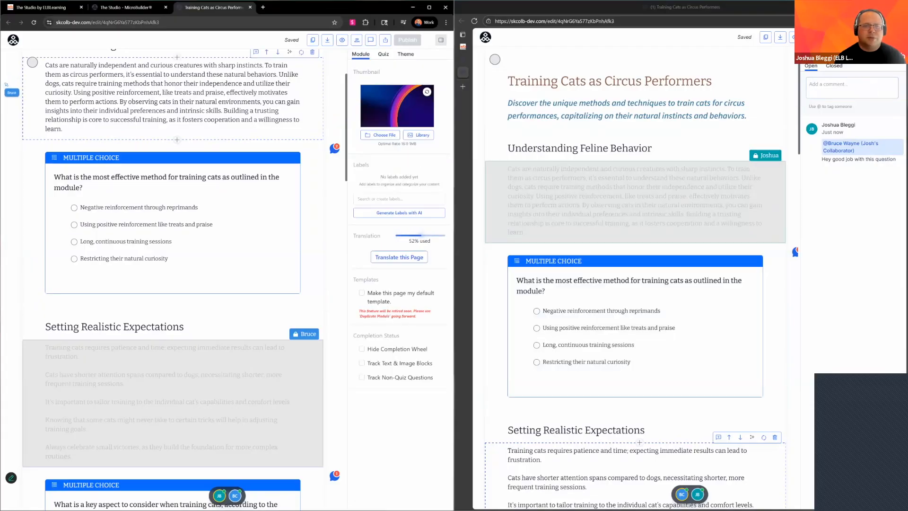
scroll(335, 111, "up", 3)
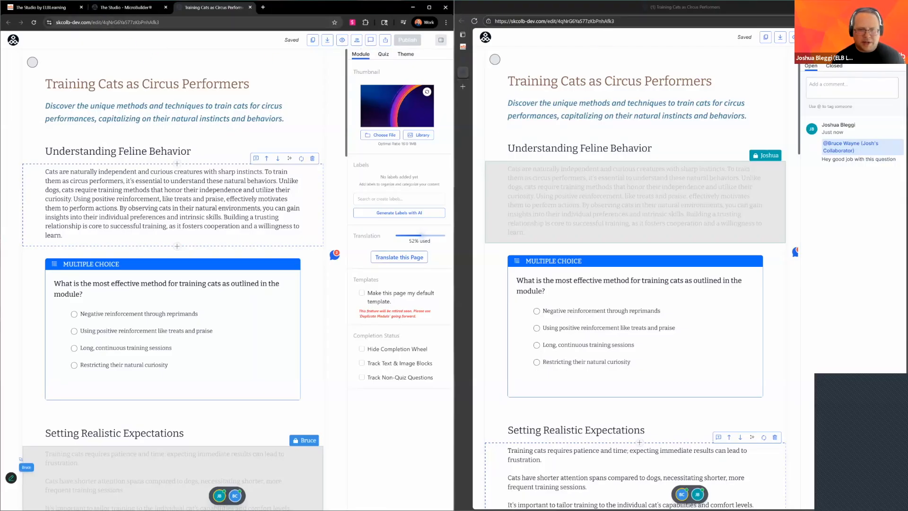
Step: Switch back to the browser window with the French version of the emotional intelligence module
key("alt+Tab")
key("alt+Tab")
key("alt+Tab")
key("alt+Tab")
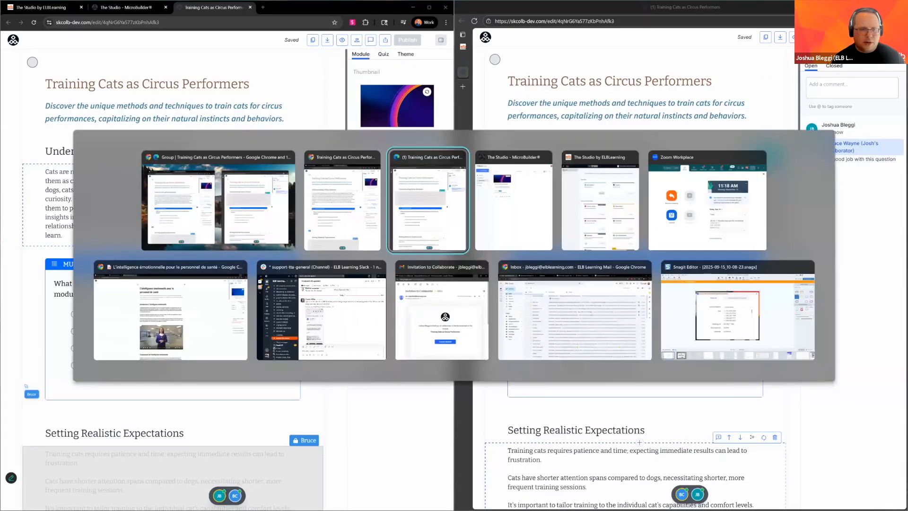
key("alt+Tab")
key("alt+Tab")
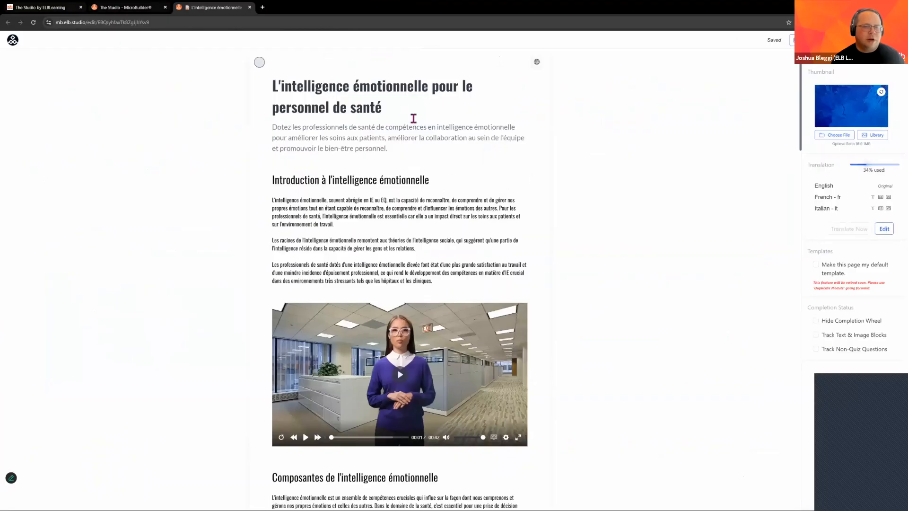
Step: View the AI Toolkit's tools opened from The Studio, and check the French module's available page languages without changing the language
left_click(41, 8)
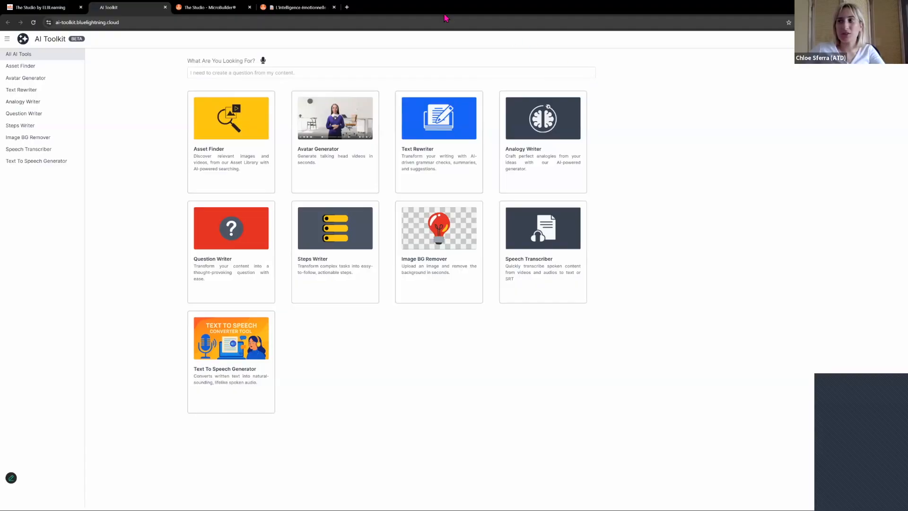
left_click(306, 8)
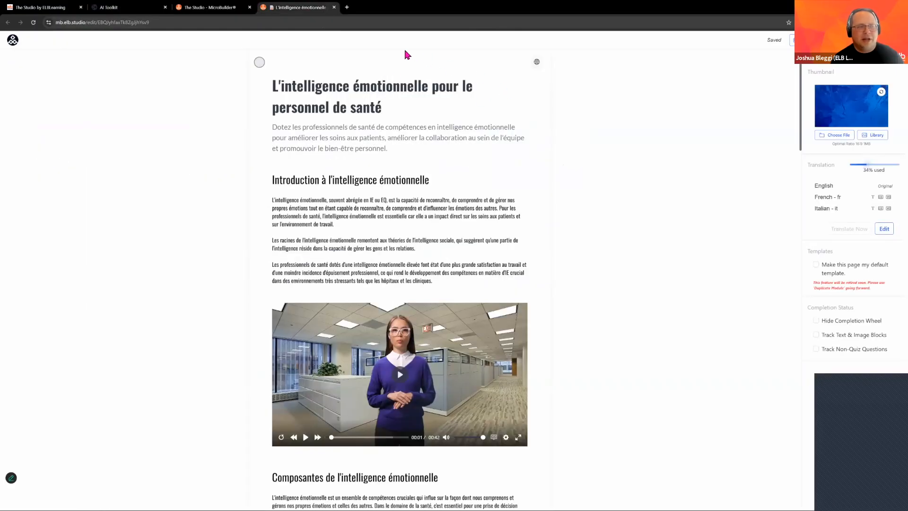
left_click(536, 61)
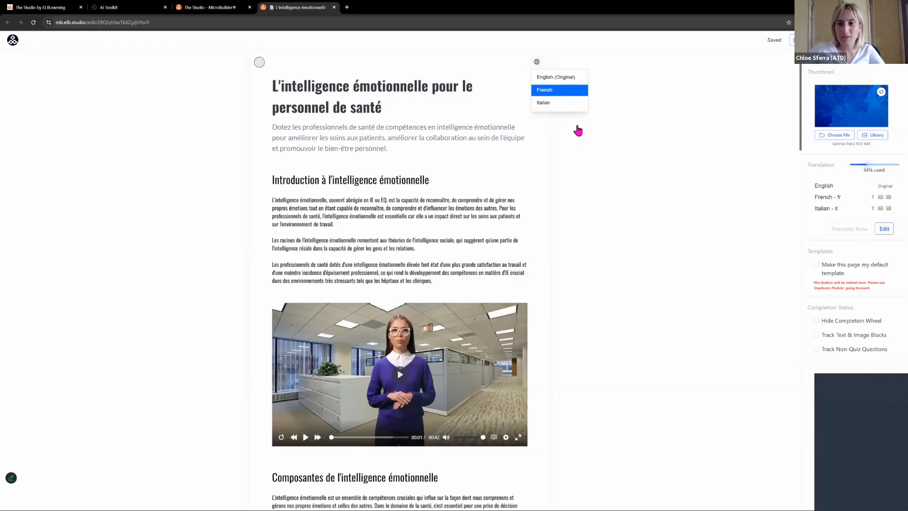
left_click(598, 166)
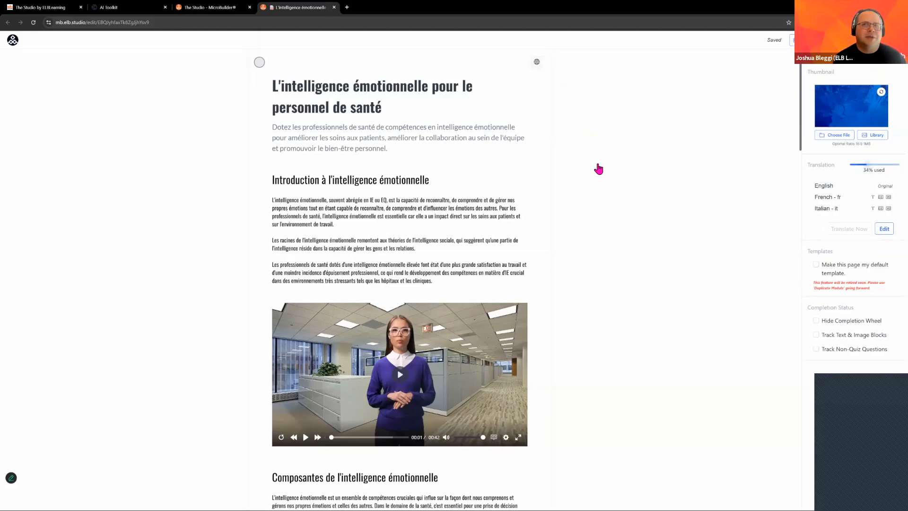